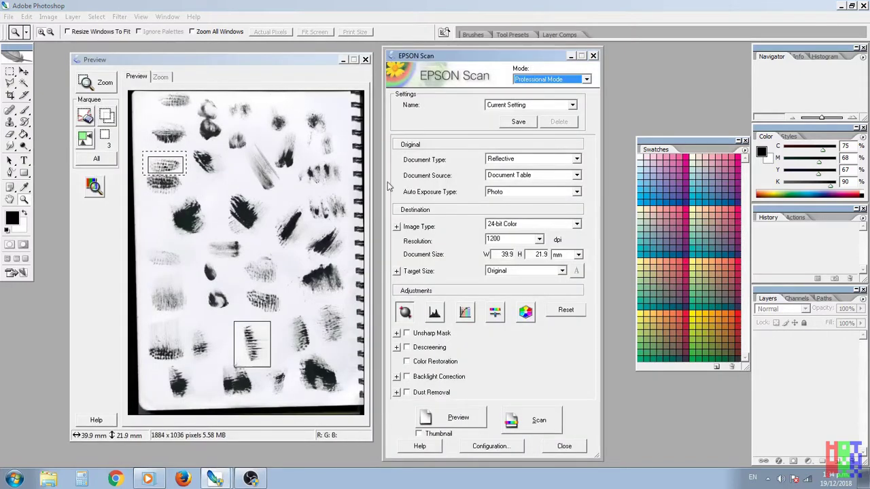
Preview the ink-splatter page on the scanner and delete all three existing scan marquees.
{"action": "left_click", "coordinate": [463, 417]}
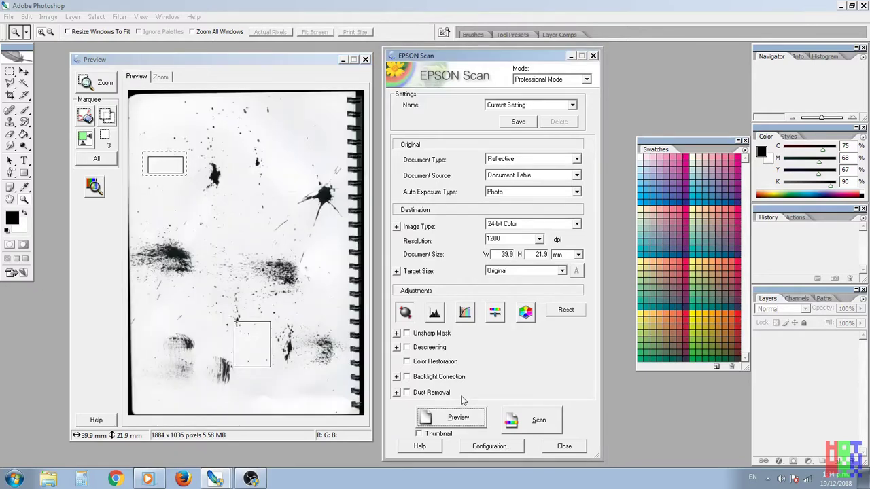
{"action": "left_click", "coordinate": [86, 116]}
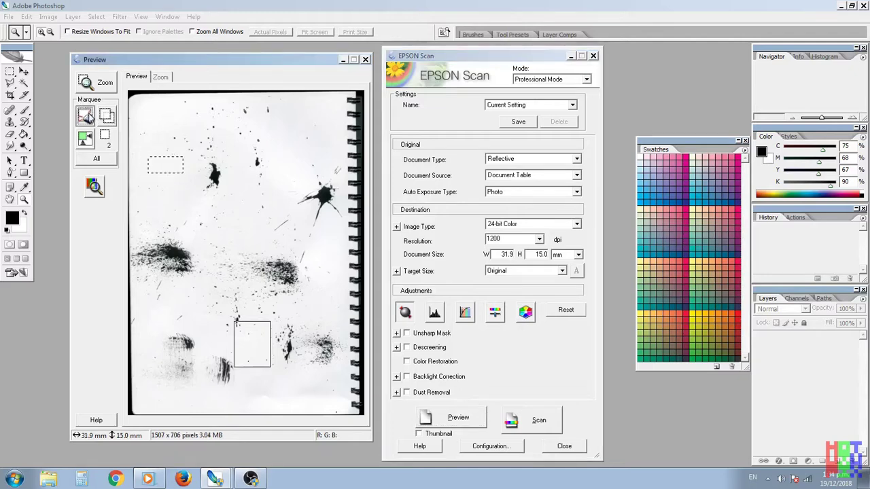
{"action": "left_click", "coordinate": [86, 117]}
{"action": "left_click", "coordinate": [88, 118]}
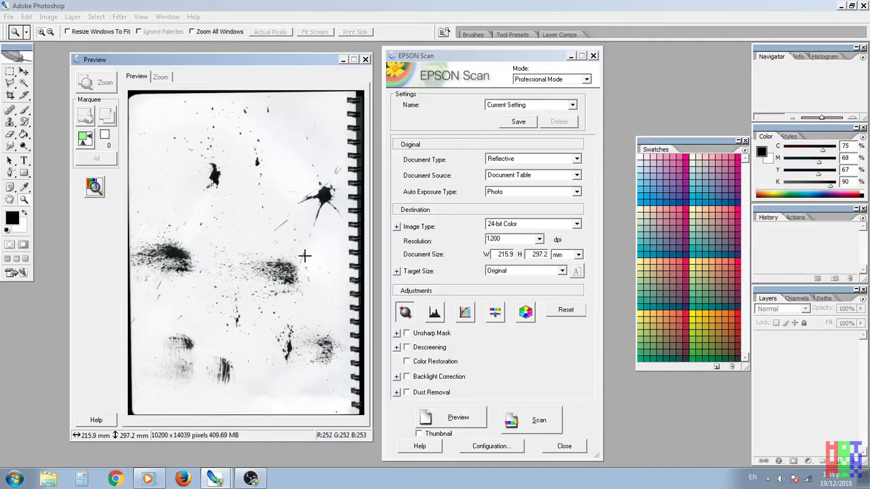
Frame the mid-page splatter at about 57 × 44 mm and the lower-right one at about 42 × 32 mm, and scan both at 1200 dpi.
{"action": "left_click_drag", "start_coordinate": [303, 254], "coordinate": [239, 302]}
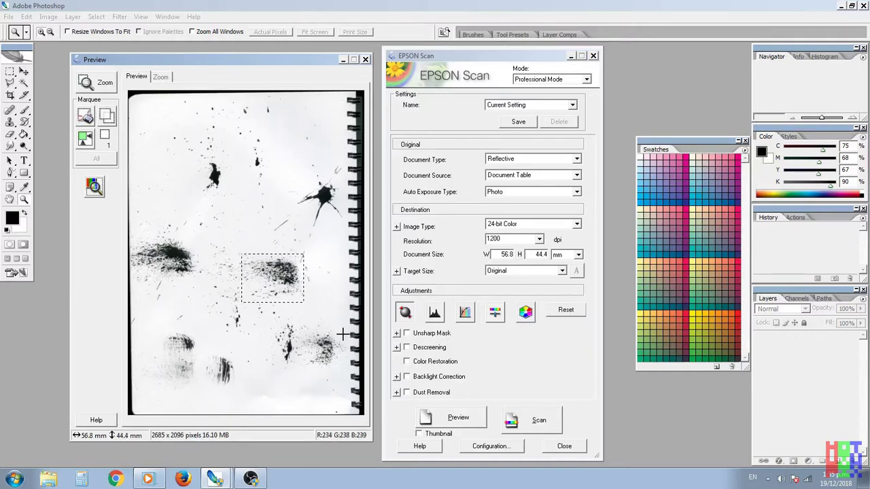
{"action": "left_click_drag", "start_coordinate": [345, 334], "coordinate": [299, 369]}
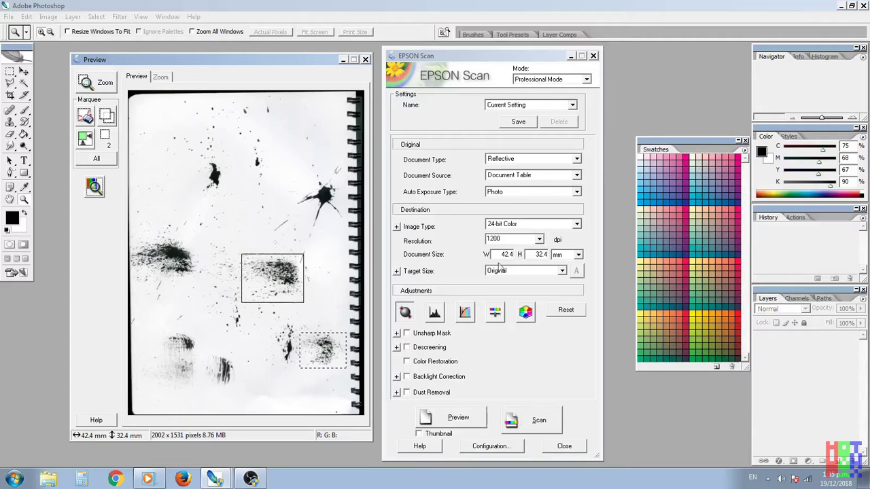
{"action": "left_click", "coordinate": [531, 423]}
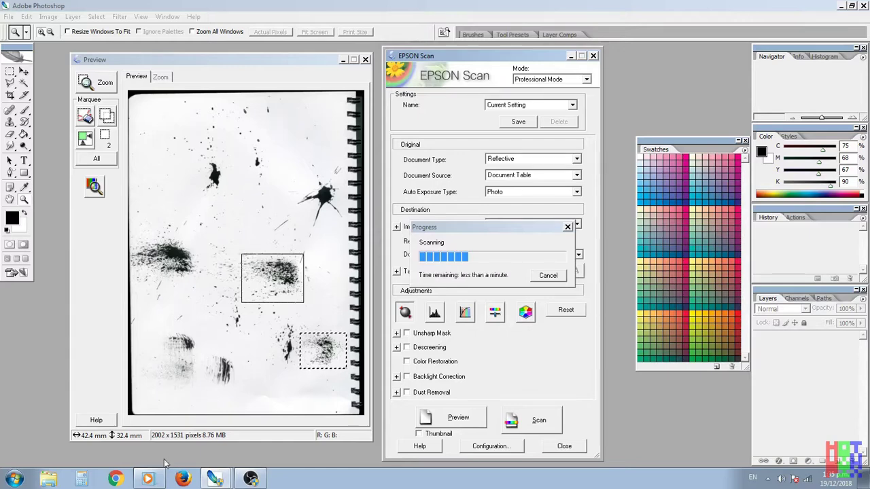
Close the scanner window and show the imported lower-right splatter scan in full-screen mode with the menu bar.
{"action": "left_click", "coordinate": [148, 479]}
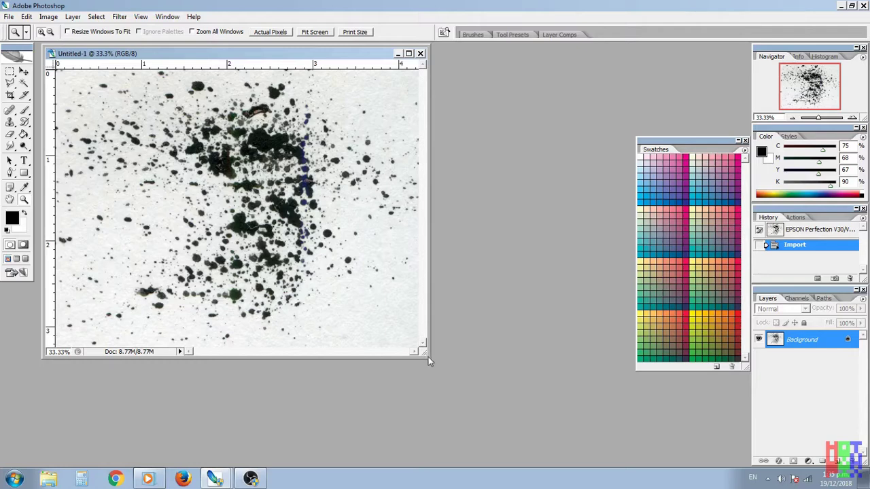
{"action": "left_click", "coordinate": [214, 476]}
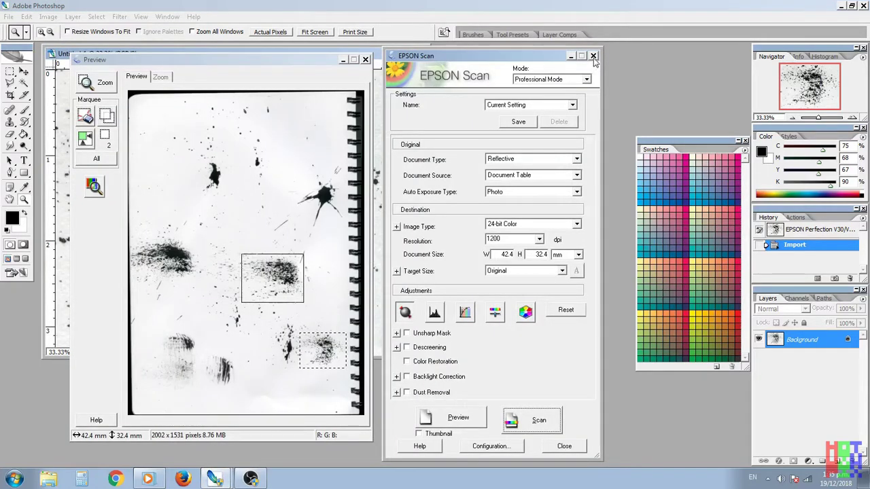
{"action": "left_click", "coordinate": [593, 55]}
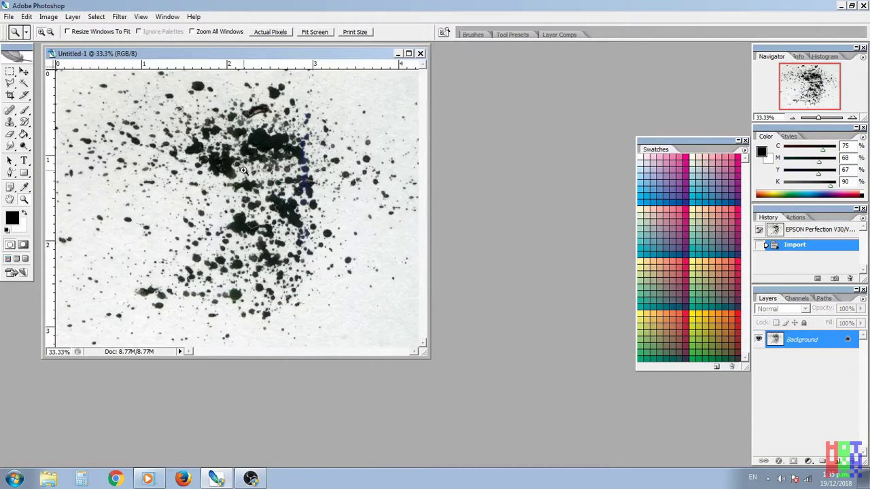
{"action": "left_click_drag", "start_coordinate": [217, 54], "coordinate": [302, 70]}
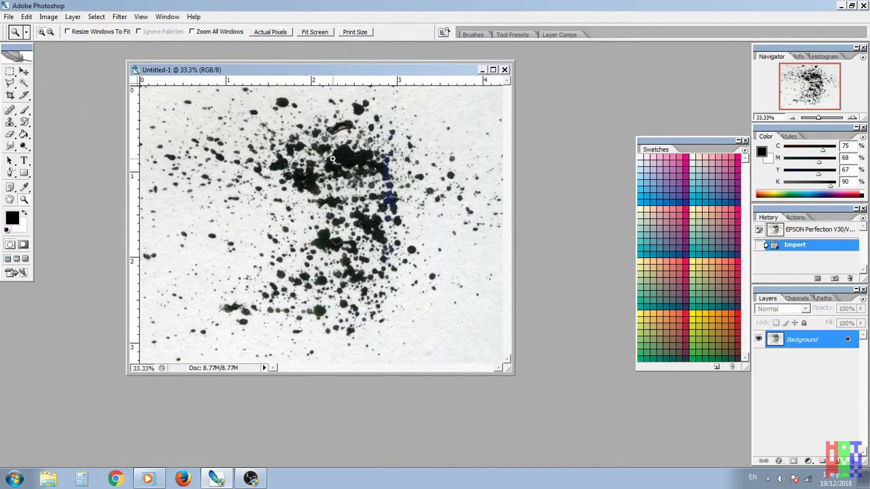
{"action": "key", "text": "f"}
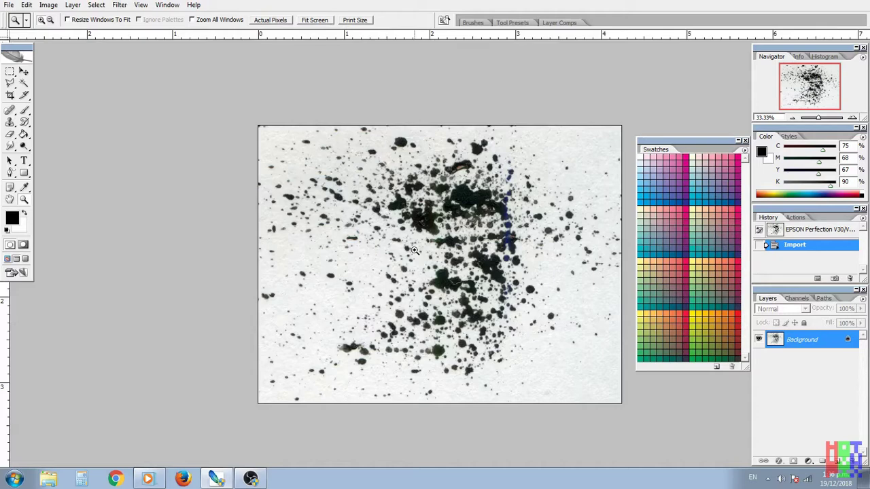
{"action": "left_click_drag", "start_coordinate": [401, 232], "coordinate": [329, 222]}
Activate the Dodge tool and check the scan's pixel dimensions, document size and resolution, leaving them as they are.
{"action": "left_click", "coordinate": [24, 146]}
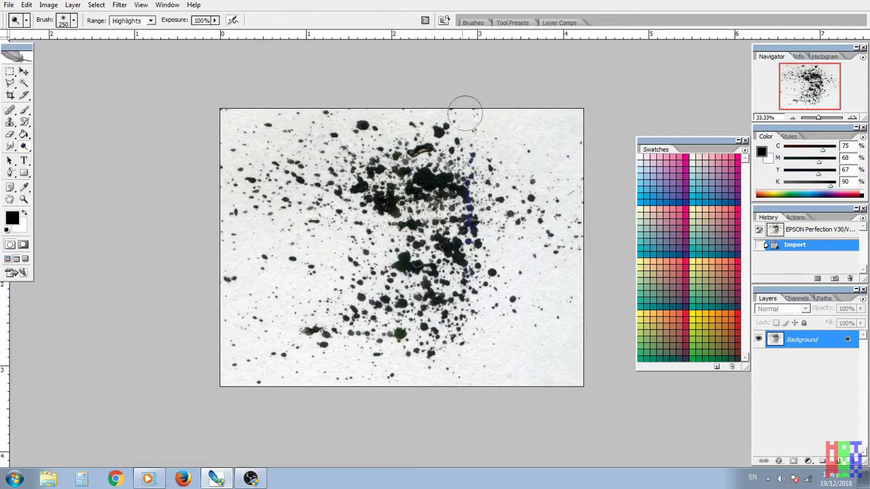
{"action": "left_click", "coordinate": [48, 5]}
{"action": "left_click", "coordinate": [30, 80]}
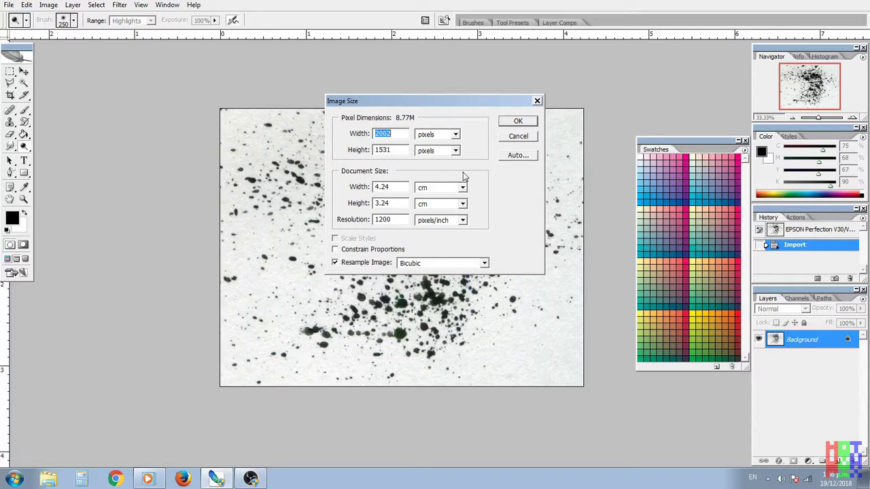
{"action": "left_click", "coordinate": [518, 137]}
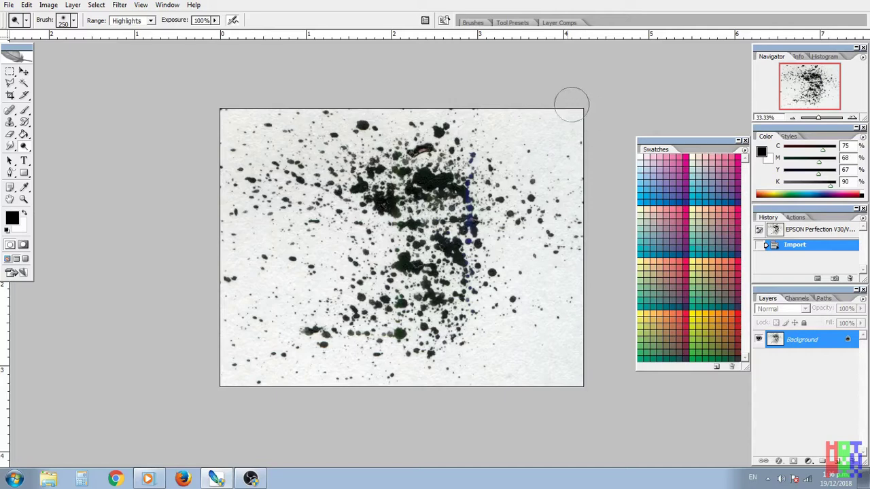
Dodge the grey paper to white along the scan's top, left and right edges with Highlights range and 100% exposure.
{"action": "mouse_move", "coordinate": [589, 111]}
{"action": "left_mouse_down"}
{"action": "mouse_move", "coordinate": [459, 90]}
{"action": "mouse_move", "coordinate": [287, 97]}
{"action": "mouse_move", "coordinate": [217, 111]}
{"action": "mouse_move", "coordinate": [207, 97]}
{"action": "mouse_move", "coordinate": [238, 81]}
{"action": "mouse_move", "coordinate": [380, 74]}
{"action": "mouse_move", "coordinate": [386, 84]}
{"action": "left_mouse_up"}
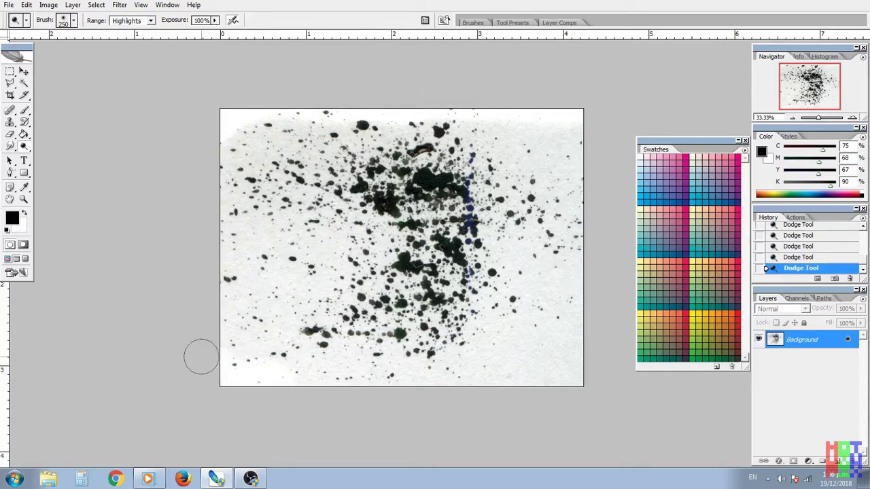
{"action": "left_click_drag", "start_coordinate": [223, 278], "coordinate": [204, 274]}
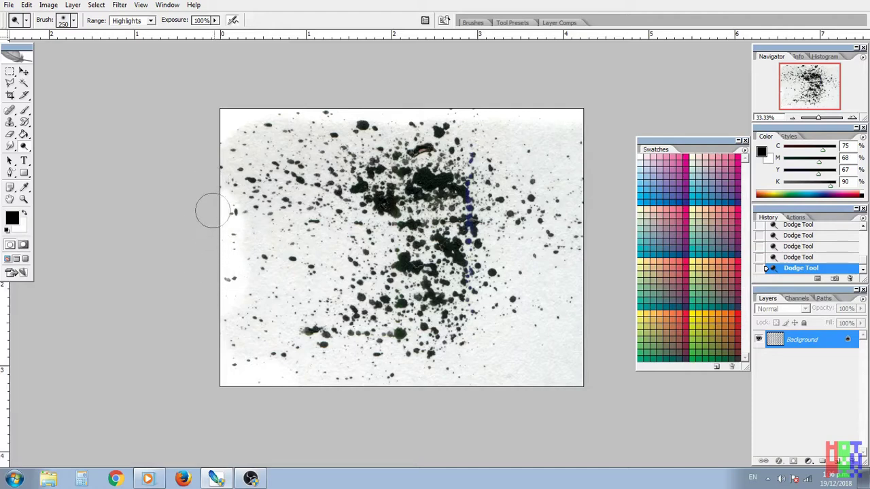
{"action": "mouse_move", "coordinate": [216, 188]}
{"action": "left_mouse_down"}
{"action": "mouse_move", "coordinate": [214, 144]}
{"action": "mouse_move", "coordinate": [209, 176]}
{"action": "mouse_move", "coordinate": [207, 162]}
{"action": "mouse_move", "coordinate": [233, 131]}
{"action": "mouse_move", "coordinate": [224, 161]}
{"action": "left_mouse_up"}
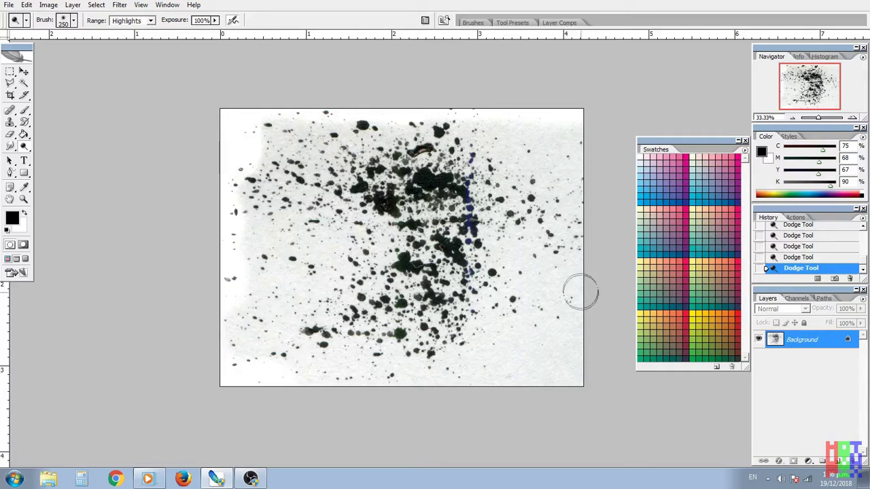
{"action": "mouse_move", "coordinate": [578, 291]}
{"action": "left_mouse_down"}
{"action": "mouse_move", "coordinate": [588, 301]}
{"action": "mouse_move", "coordinate": [579, 294]}
{"action": "mouse_move", "coordinate": [593, 235]}
{"action": "mouse_move", "coordinate": [582, 200]}
{"action": "mouse_move", "coordinate": [602, 181]}
{"action": "mouse_move", "coordinate": [594, 186]}
{"action": "mouse_move", "coordinate": [594, 149]}
{"action": "mouse_move", "coordinate": [575, 124]}
{"action": "mouse_move", "coordinate": [550, 129]}
{"action": "mouse_move", "coordinate": [481, 109]}
{"action": "left_mouse_up"}
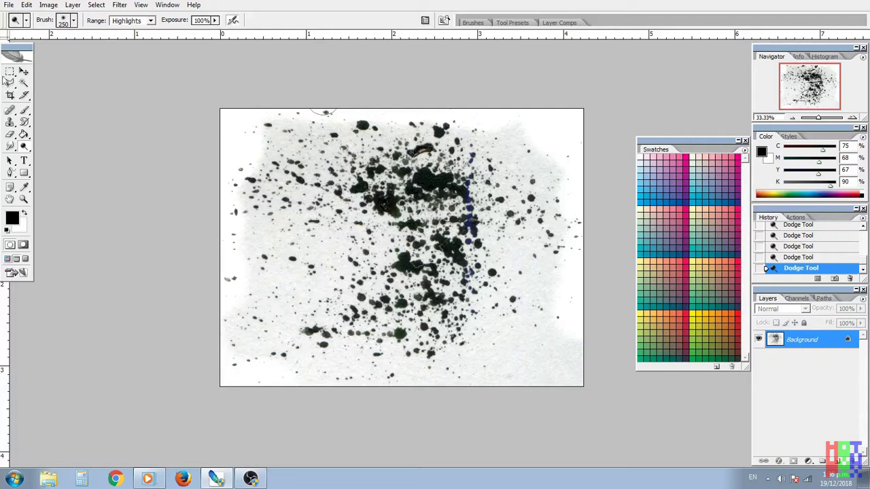
Outline the whole splatter with a closed Polygonal Lasso selection running just inside the image borders.
{"action": "left_click", "coordinate": [10, 82]}
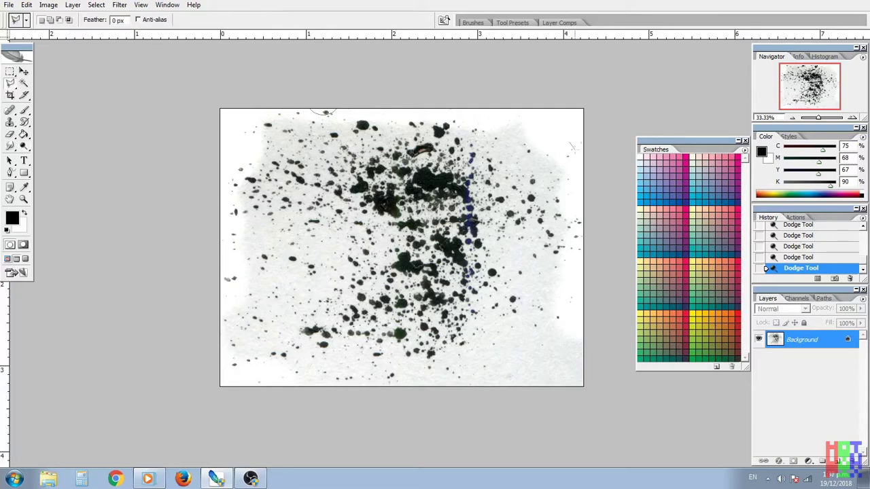
{"action": "left_click", "coordinate": [570, 143]}
{"action": "mouse_move", "coordinate": [582, 297]}
{"action": "left_mouse_down"}
{"action": "mouse_move", "coordinate": [570, 291]}
{"action": "mouse_move", "coordinate": [565, 298]}
{"action": "left_mouse_up"}
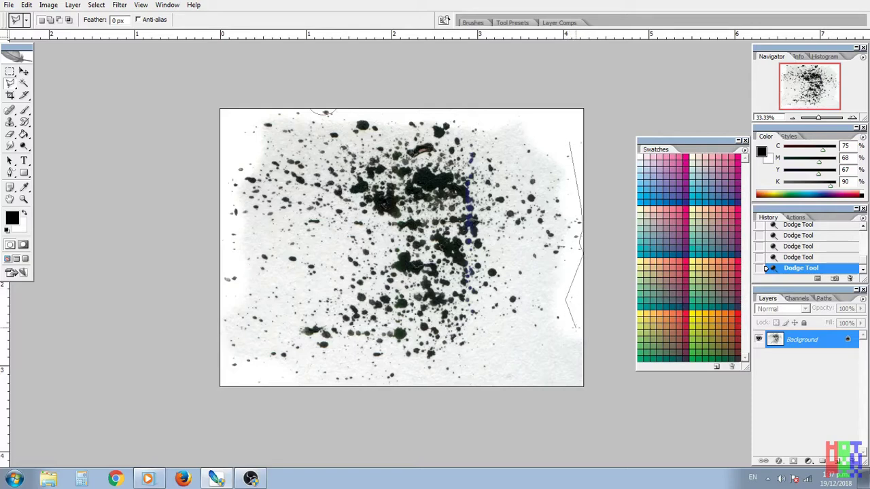
{"action": "mouse_move", "coordinate": [575, 328]}
{"action": "left_mouse_down"}
{"action": "mouse_move", "coordinate": [569, 360]}
{"action": "mouse_move", "coordinate": [468, 396]}
{"action": "mouse_move", "coordinate": [480, 380]}
{"action": "mouse_move", "coordinate": [303, 387]}
{"action": "mouse_move", "coordinate": [226, 368]}
{"action": "mouse_move", "coordinate": [267, 363]}
{"action": "mouse_move", "coordinate": [228, 369]}
{"action": "left_mouse_up"}
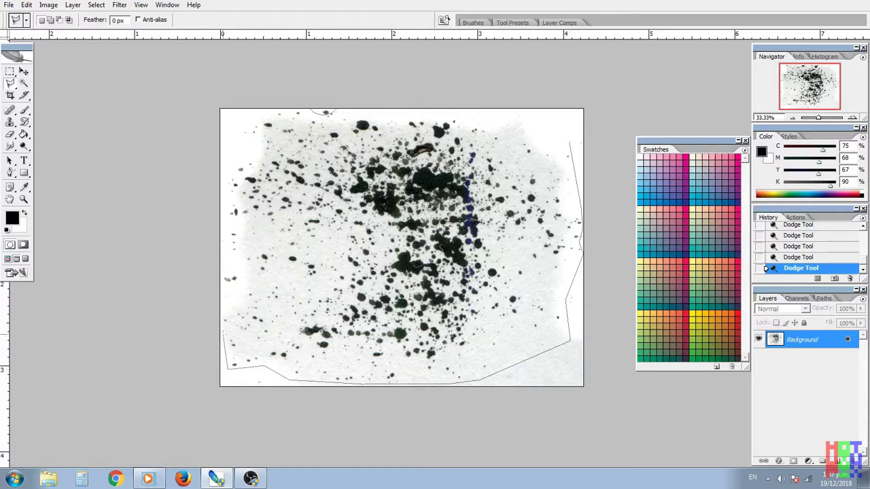
{"action": "mouse_move", "coordinate": [224, 334]}
{"action": "left_mouse_down"}
{"action": "mouse_move", "coordinate": [226, 324]}
{"action": "mouse_move", "coordinate": [233, 318]}
{"action": "mouse_move", "coordinate": [232, 294]}
{"action": "left_mouse_up"}
{"action": "left_click_drag", "start_coordinate": [223, 231], "coordinate": [228, 157]}
{"action": "mouse_move", "coordinate": [266, 104]}
{"action": "left_mouse_down"}
{"action": "mouse_move", "coordinate": [248, 114]}
{"action": "mouse_move", "coordinate": [291, 110]}
{"action": "left_mouse_up"}
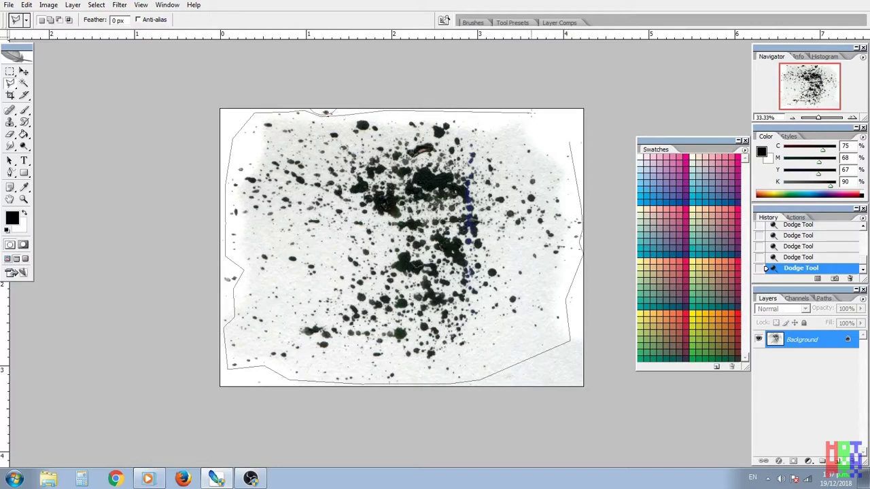
{"action": "left_click", "coordinate": [571, 139]}
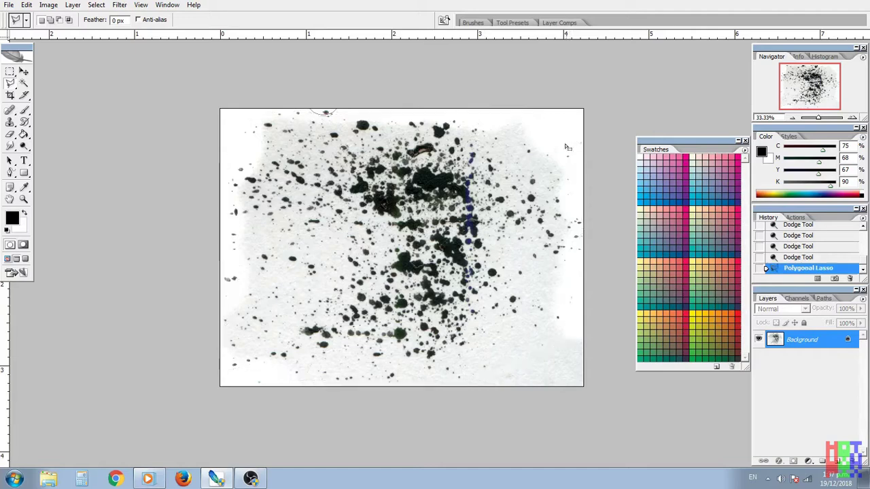
Invert the selection and clear the border area outside the splatter to white.
{"action": "left_click", "coordinate": [96, 5]}
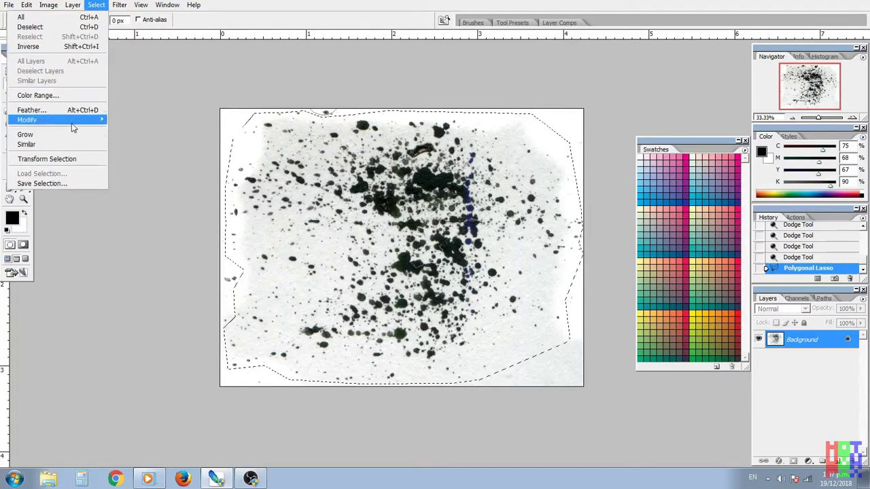
{"action": "left_click", "coordinate": [68, 46]}
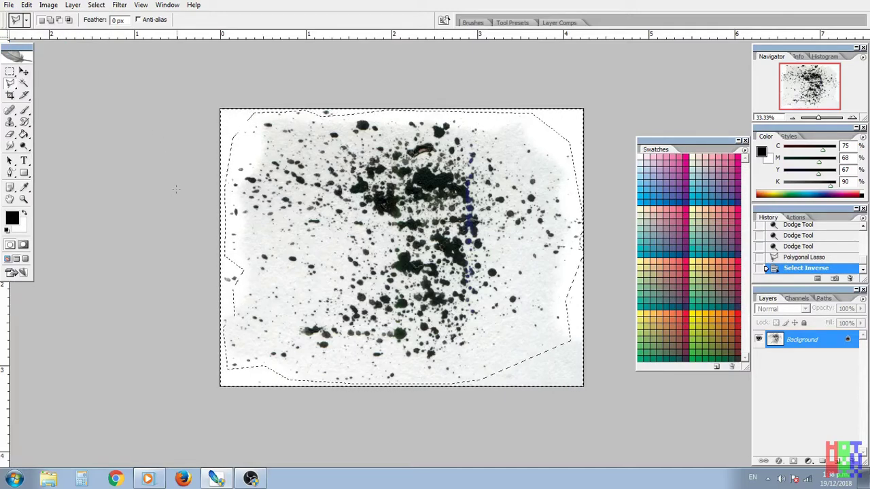
{"action": "key", "text": "Delete"}
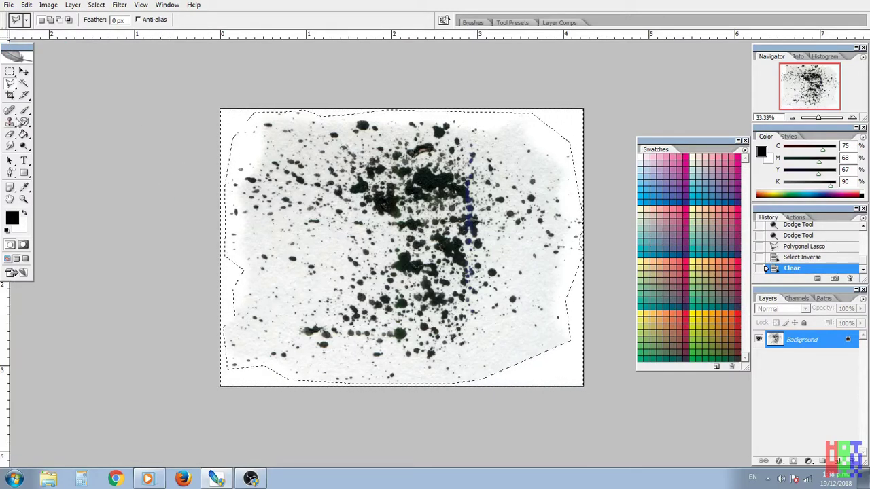
Dodge the highlights along the image's right edge while the inverted selection is active.
{"action": "left_click", "coordinate": [23, 146]}
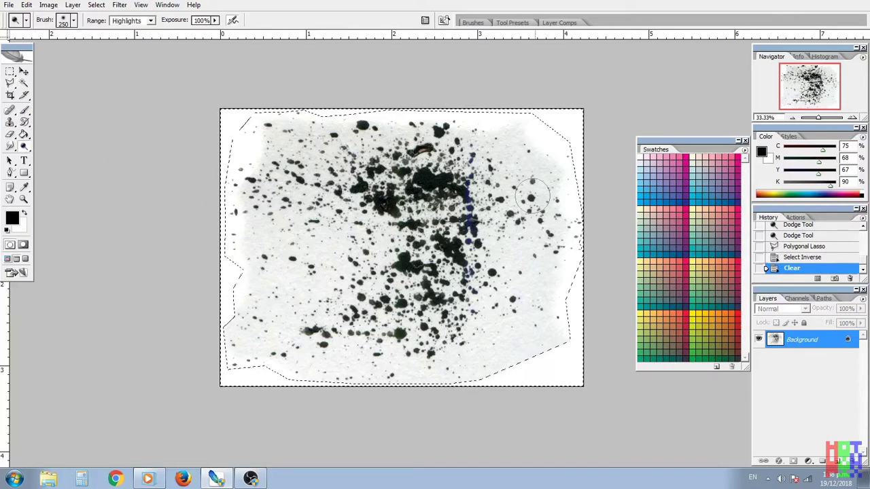
{"action": "left_click", "coordinate": [591, 241]}
{"action": "mouse_move", "coordinate": [582, 190]}
{"action": "left_mouse_down"}
{"action": "mouse_move", "coordinate": [578, 277]}
{"action": "mouse_move", "coordinate": [581, 202]}
{"action": "mouse_move", "coordinate": [567, 246]}
{"action": "left_mouse_up"}
{"action": "left_click", "coordinate": [581, 252]}
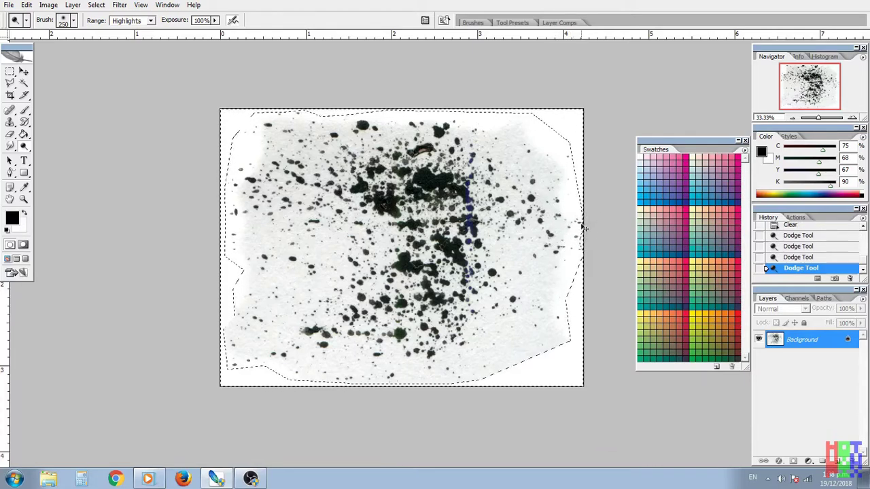
Remove the selection and dodge the grey paper further inward around the right, bottom, left and top of the splatter.
{"action": "key", "text": "ctrl+d"}
{"action": "left_click", "coordinate": [590, 252]}
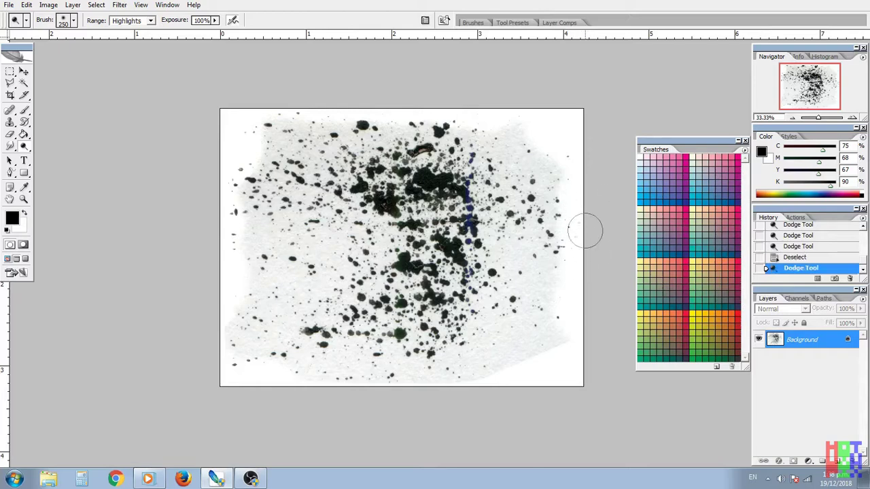
{"action": "mouse_move", "coordinate": [560, 129]}
{"action": "left_mouse_down"}
{"action": "mouse_move", "coordinate": [576, 196]}
{"action": "mouse_move", "coordinate": [541, 123]}
{"action": "mouse_move", "coordinate": [448, 111]}
{"action": "mouse_move", "coordinate": [556, 152]}
{"action": "mouse_move", "coordinate": [574, 269]}
{"action": "left_mouse_up"}
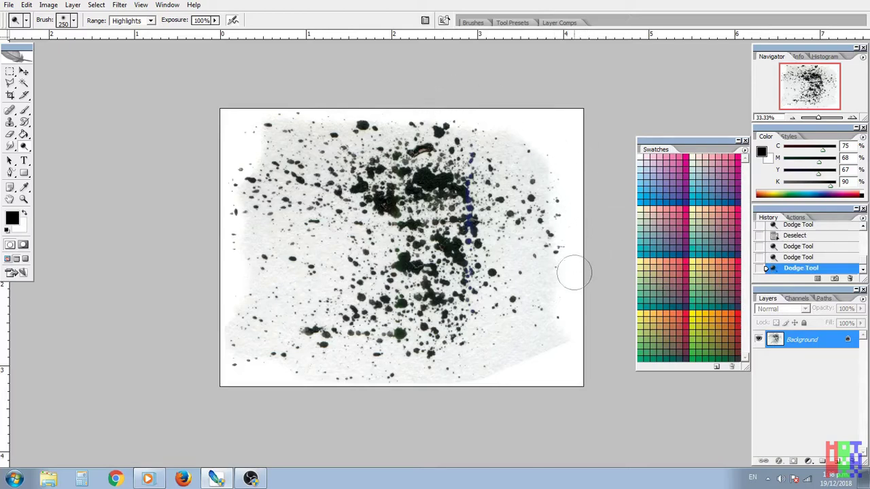
{"action": "mouse_move", "coordinate": [572, 239]}
{"action": "left_mouse_down"}
{"action": "mouse_move", "coordinate": [568, 311]}
{"action": "mouse_move", "coordinate": [543, 374]}
{"action": "mouse_move", "coordinate": [431, 396]}
{"action": "left_mouse_up"}
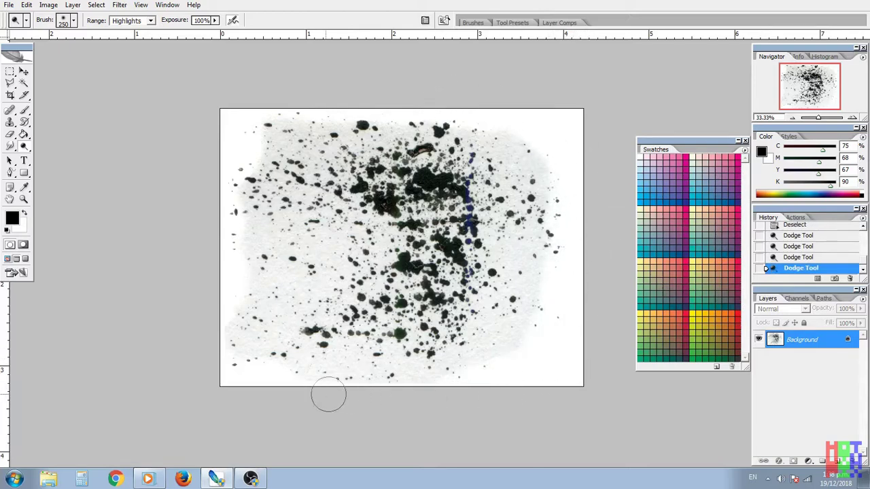
{"action": "mouse_move", "coordinate": [219, 347]}
{"action": "left_mouse_down"}
{"action": "mouse_move", "coordinate": [210, 287]}
{"action": "mouse_move", "coordinate": [189, 257]}
{"action": "mouse_move", "coordinate": [227, 337]}
{"action": "mouse_move", "coordinate": [238, 318]}
{"action": "mouse_move", "coordinate": [215, 245]}
{"action": "mouse_move", "coordinate": [223, 224]}
{"action": "mouse_move", "coordinate": [215, 200]}
{"action": "mouse_move", "coordinate": [236, 155]}
{"action": "mouse_move", "coordinate": [223, 174]}
{"action": "mouse_move", "coordinate": [231, 156]}
{"action": "mouse_move", "coordinate": [237, 180]}
{"action": "mouse_move", "coordinate": [226, 178]}
{"action": "mouse_move", "coordinate": [206, 225]}
{"action": "mouse_move", "coordinate": [221, 243]}
{"action": "mouse_move", "coordinate": [220, 231]}
{"action": "mouse_move", "coordinate": [209, 248]}
{"action": "mouse_move", "coordinate": [223, 204]}
{"action": "mouse_move", "coordinate": [227, 235]}
{"action": "left_mouse_up"}
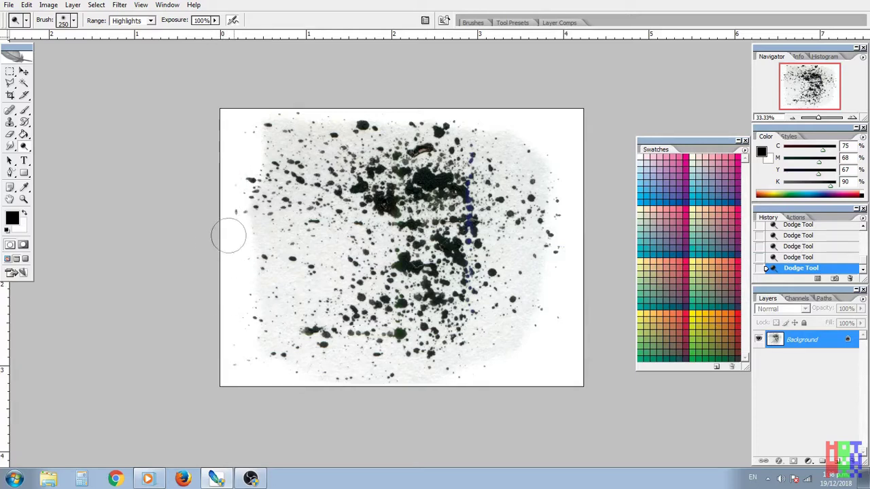
{"action": "mouse_move", "coordinate": [521, 140]}
{"action": "left_mouse_down"}
{"action": "mouse_move", "coordinate": [536, 136]}
{"action": "mouse_move", "coordinate": [258, 130]}
{"action": "mouse_move", "coordinate": [291, 95]}
{"action": "mouse_move", "coordinate": [211, 139]}
{"action": "mouse_move", "coordinate": [297, 138]}
{"action": "left_mouse_up"}
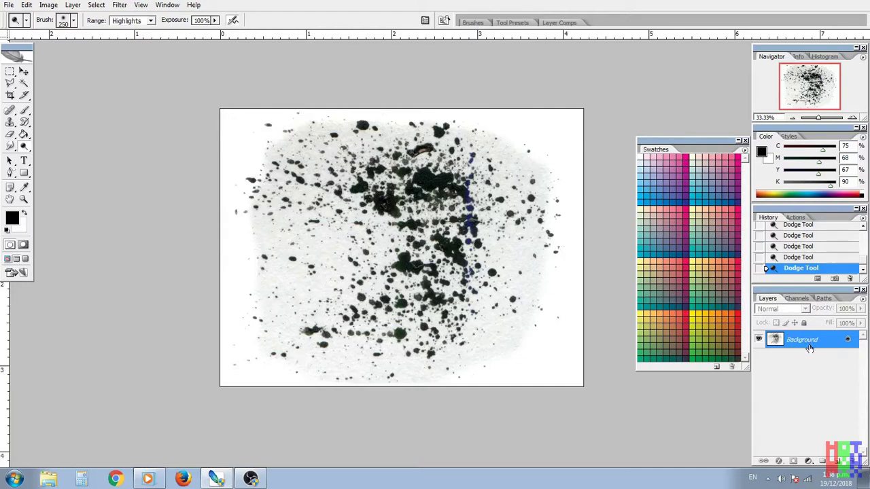
{"action": "left_click", "coordinate": [808, 462]}
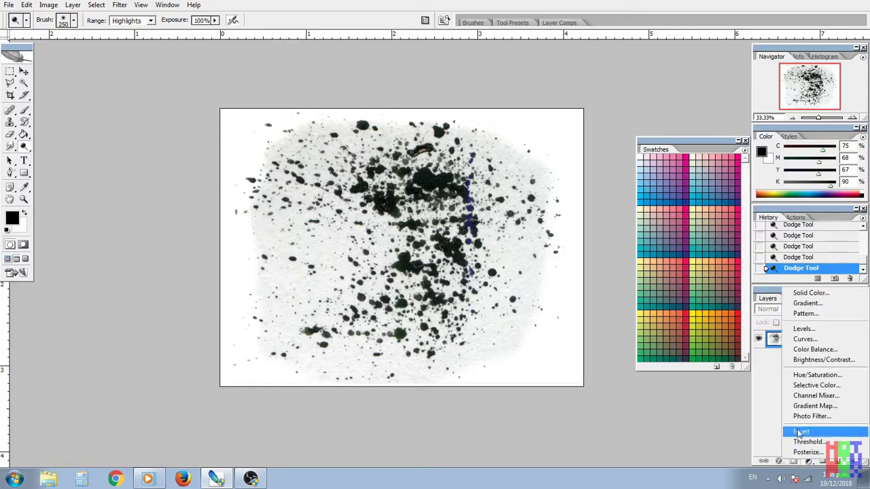
{"action": "left_click", "coordinate": [800, 332]}
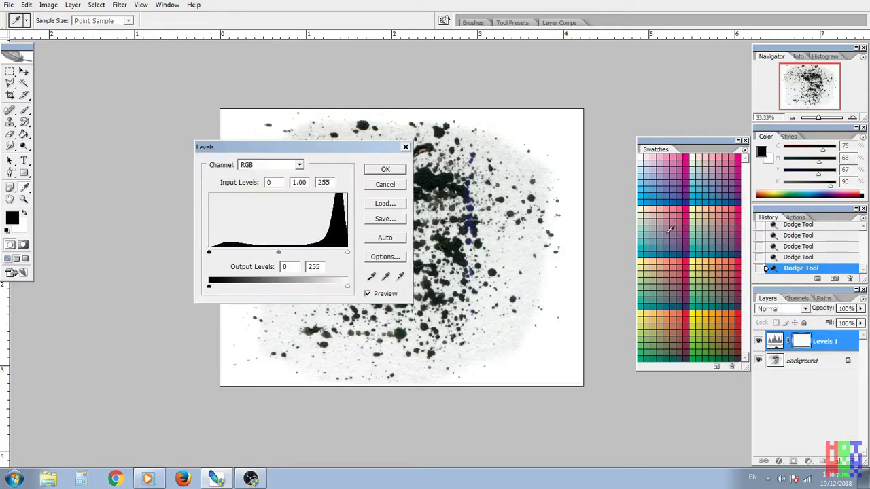
{"action": "left_click", "coordinate": [384, 186]}
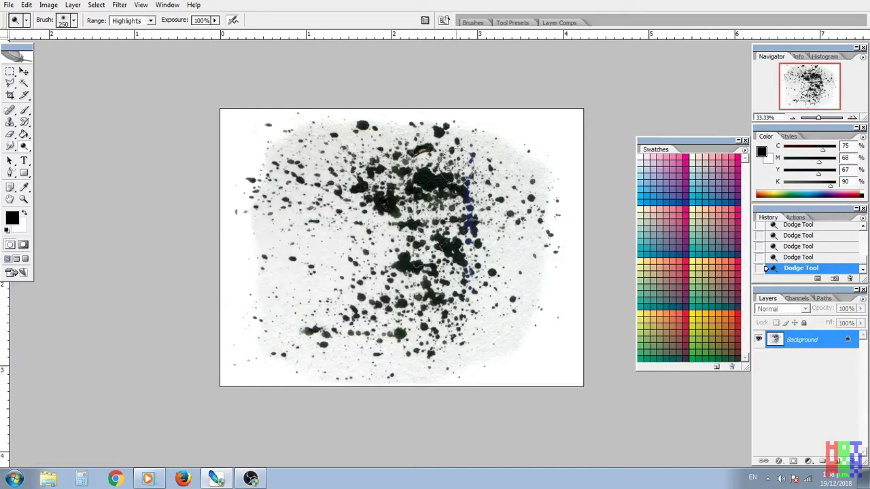
Add a Levels adjustment layer above the background with input levels 61, 1.76 and 195.
{"action": "double_click", "coordinate": [24, 199]}
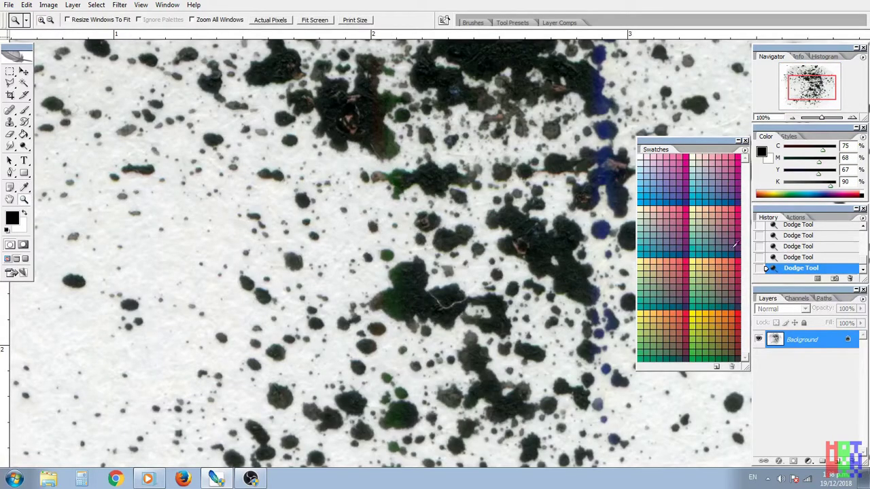
{"action": "left_click", "coordinate": [808, 462]}
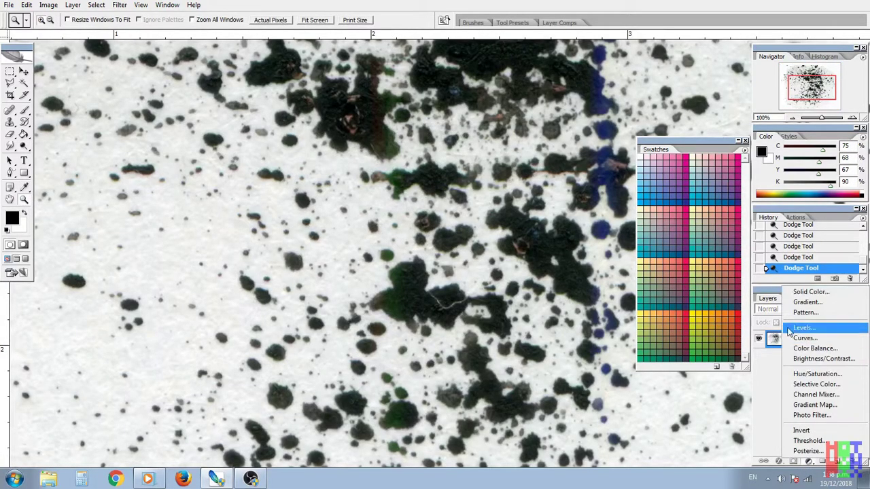
{"action": "left_click", "coordinate": [802, 328]}
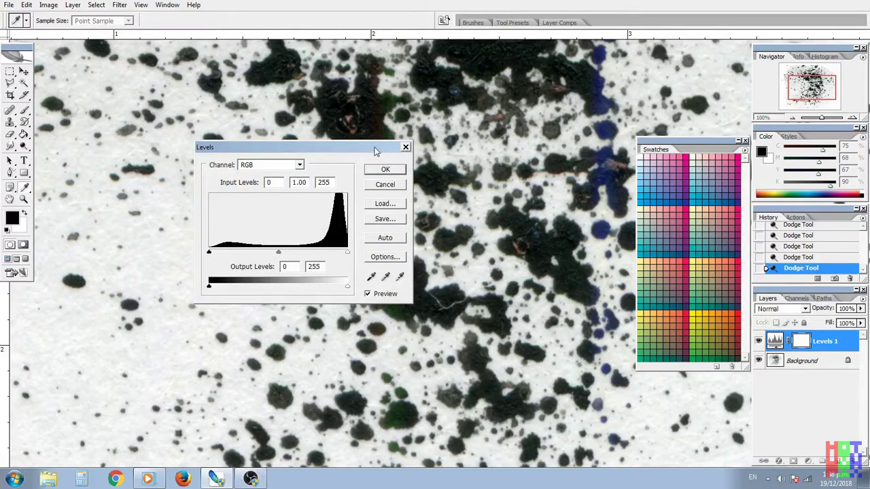
{"action": "left_click_drag", "start_coordinate": [376, 151], "coordinate": [582, 151]}
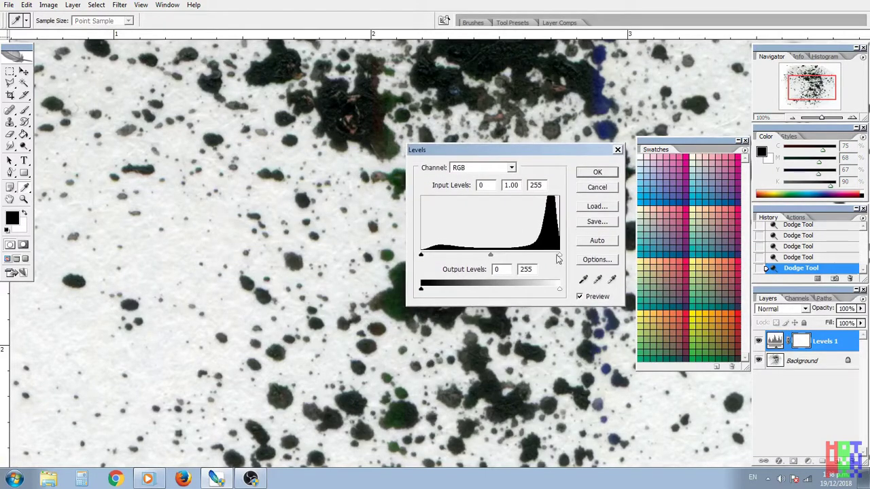
{"action": "left_click_drag", "start_coordinate": [559, 256], "coordinate": [483, 259]}
{"action": "left_click_drag", "start_coordinate": [421, 255], "coordinate": [527, 257]}
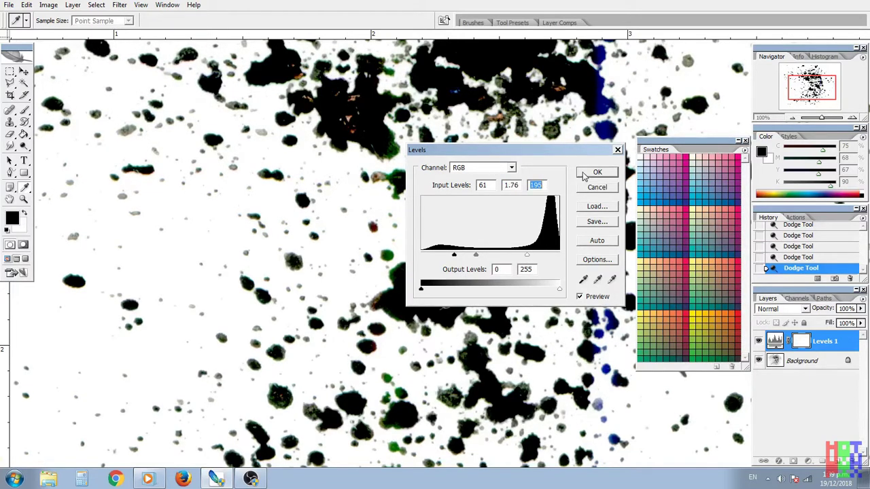
{"action": "left_click", "coordinate": [588, 174]}
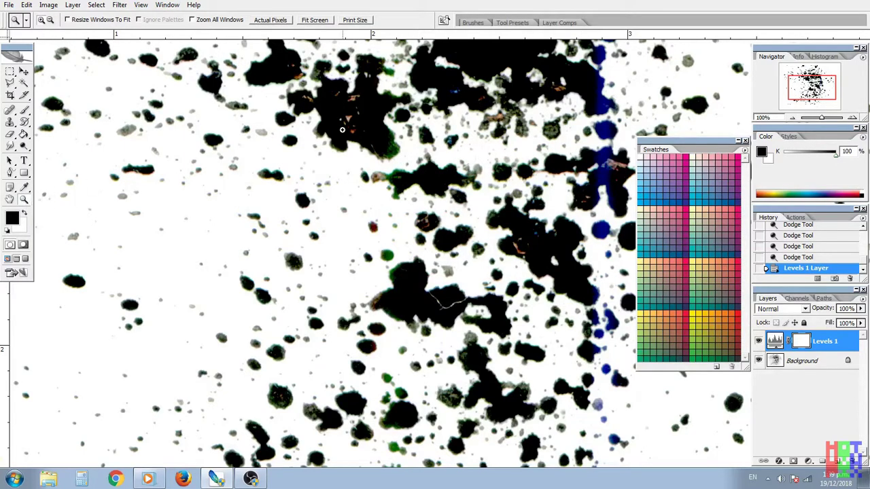
Examine the levelled splatter as a whole and up close, looking for leftover colour in the ink marks.
{"action": "left_click", "coordinate": [793, 118]}
{"action": "left_click", "coordinate": [794, 118]}
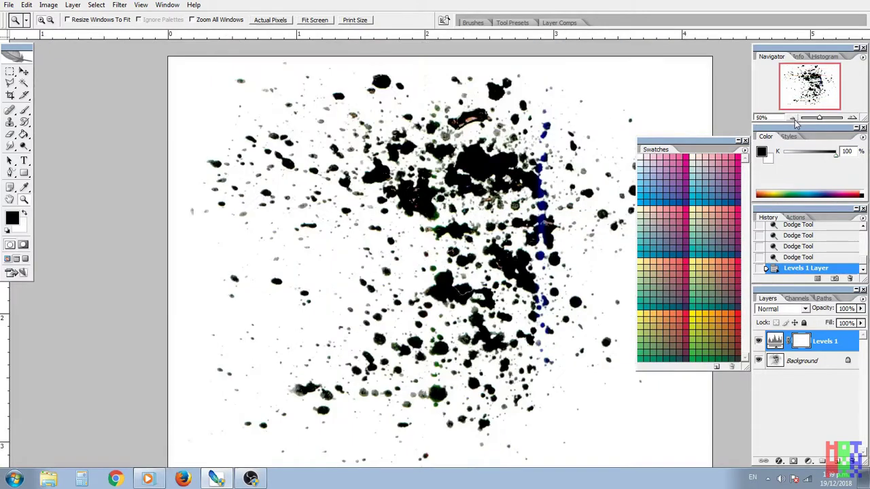
{"action": "left_click", "coordinate": [794, 118]}
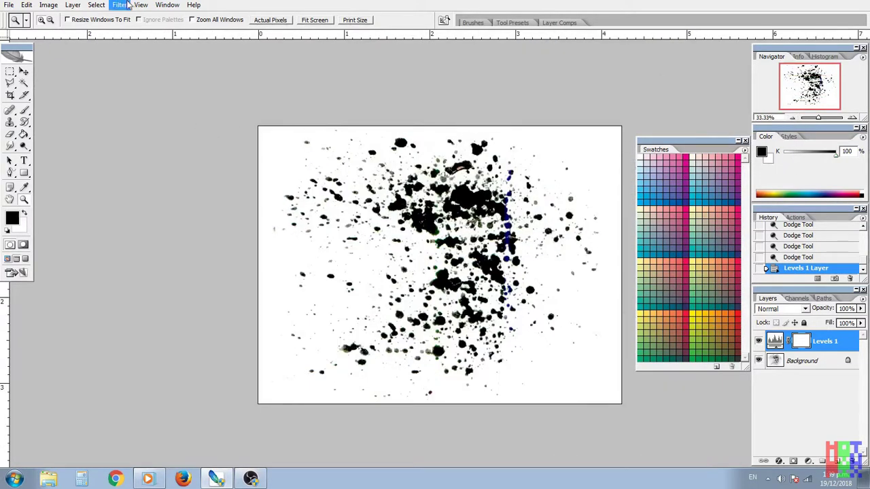
{"action": "left_click", "coordinate": [514, 237]}
{"action": "left_click", "coordinate": [513, 235]}
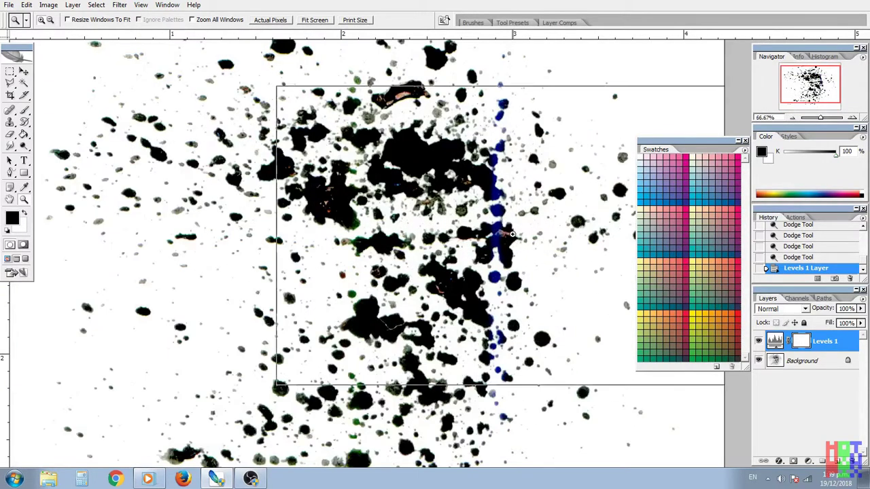
{"action": "left_click", "coordinate": [512, 235]}
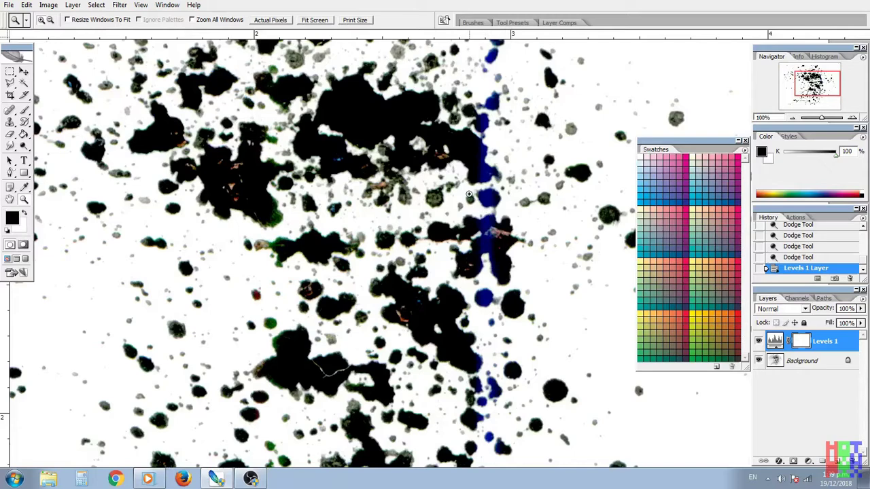
{"action": "left_click", "coordinate": [47, 5]}
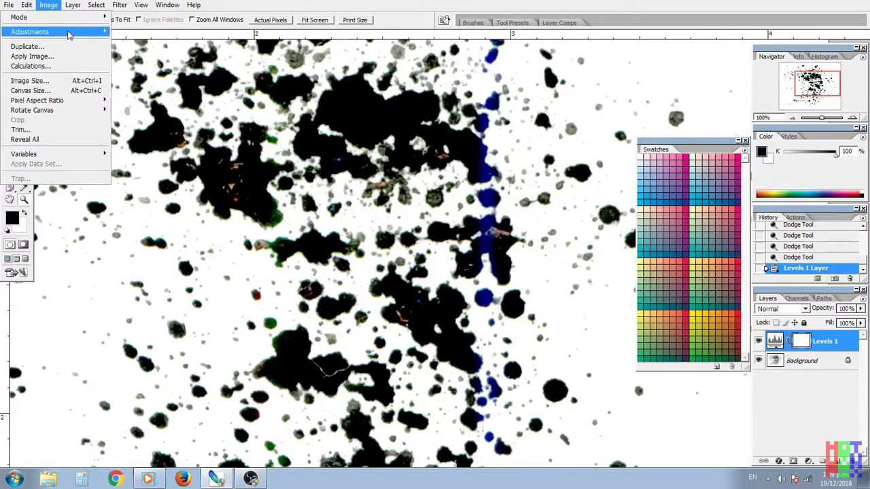
{"action": "mouse_move", "coordinate": [97, 5]}
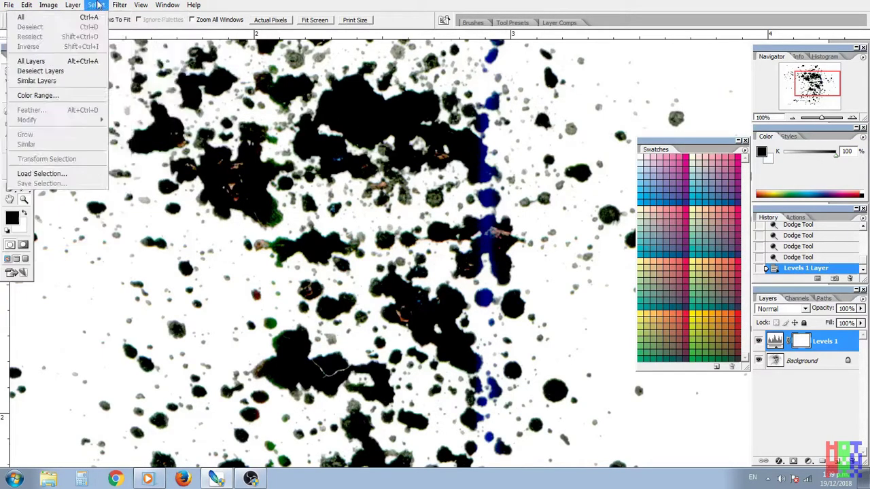
{"action": "left_click", "coordinate": [305, 5]}
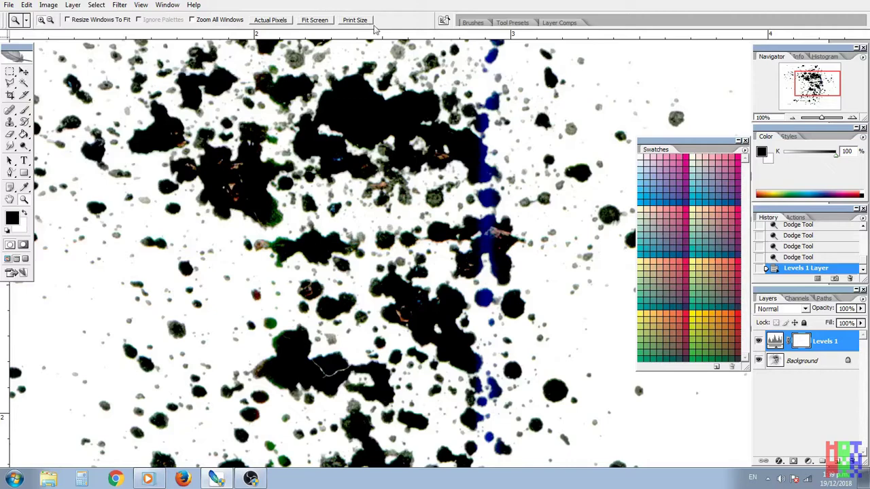
{"action": "left_click", "coordinate": [792, 117]}
{"action": "left_click", "coordinate": [792, 118]}
{"action": "left_click", "coordinate": [792, 117]}
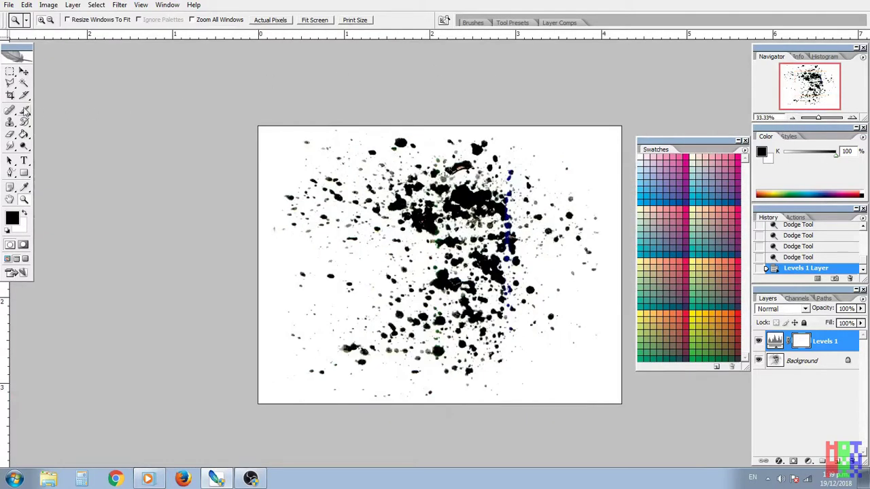
Select the white background with the Magic Wand and invert the selection to the ink marks.
{"action": "left_click", "coordinate": [24, 82]}
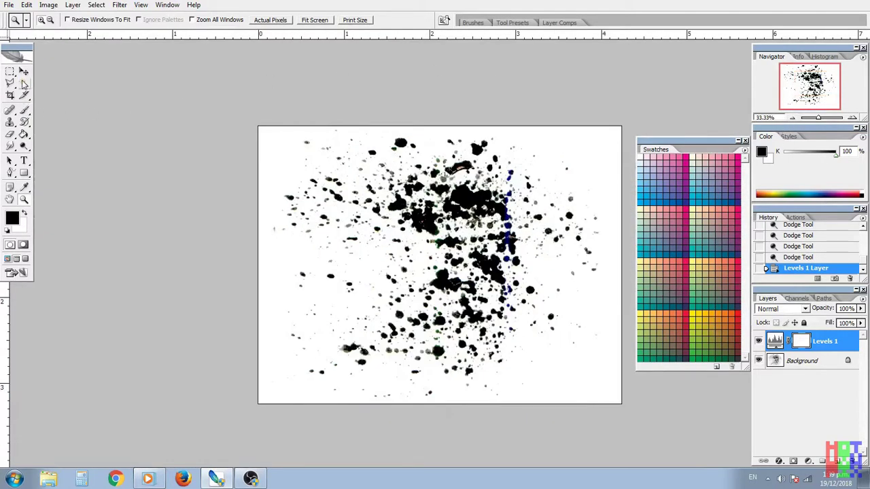
{"action": "left_click", "coordinate": [287, 146]}
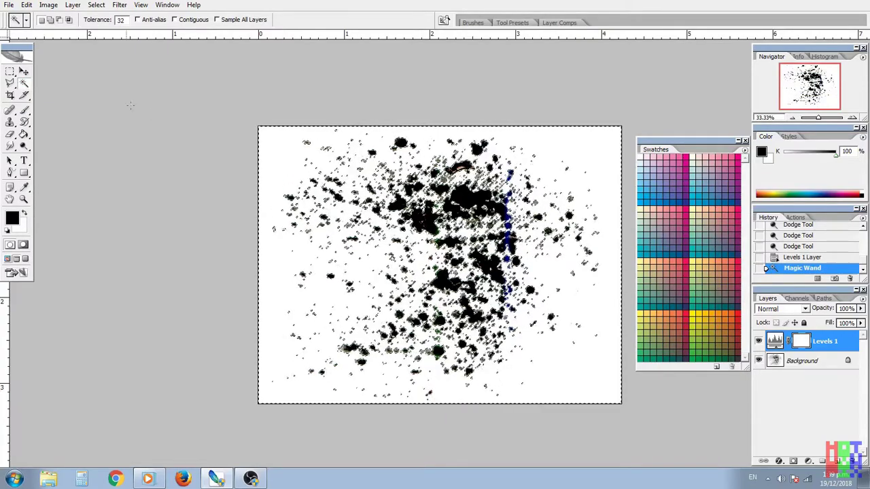
{"action": "left_click", "coordinate": [96, 5]}
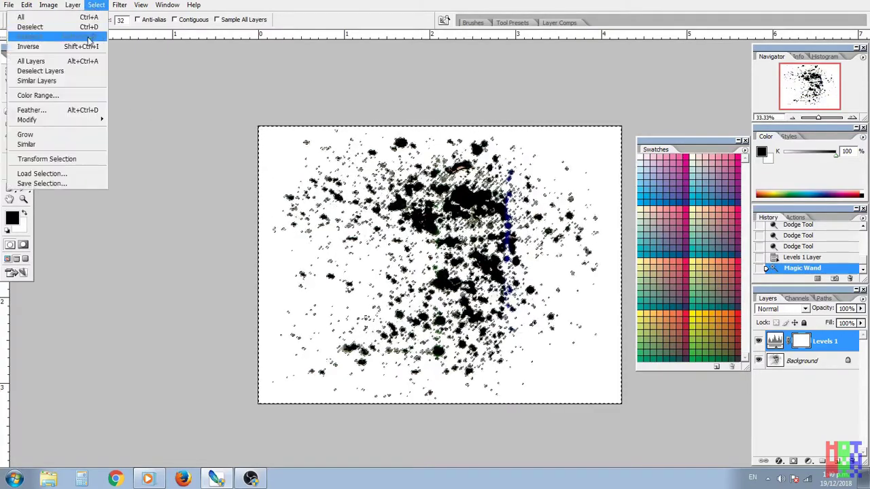
{"action": "left_click", "coordinate": [81, 46]}
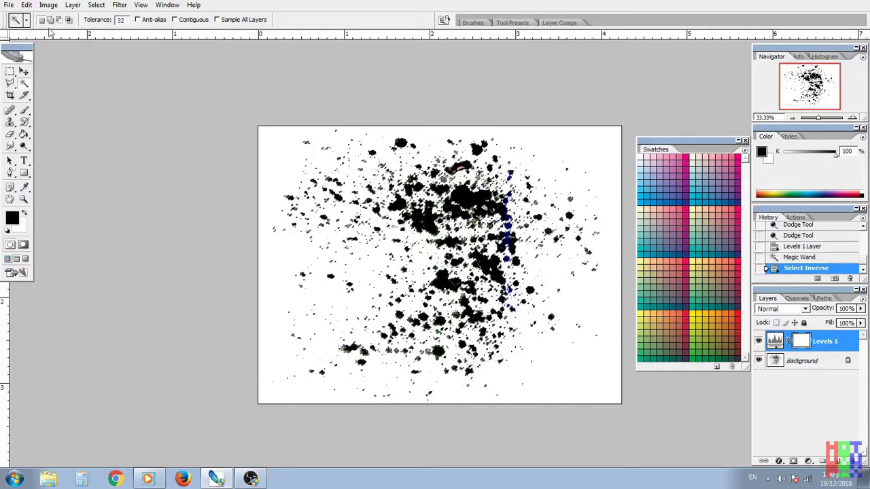
Crop the image to the selected ink marks and remove the selection.
{"action": "left_click", "coordinate": [48, 4]}
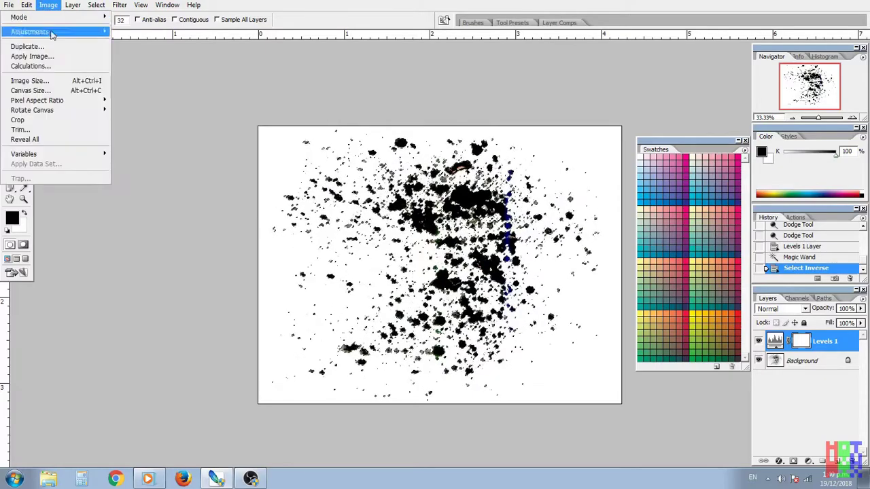
{"action": "left_click", "coordinate": [72, 125]}
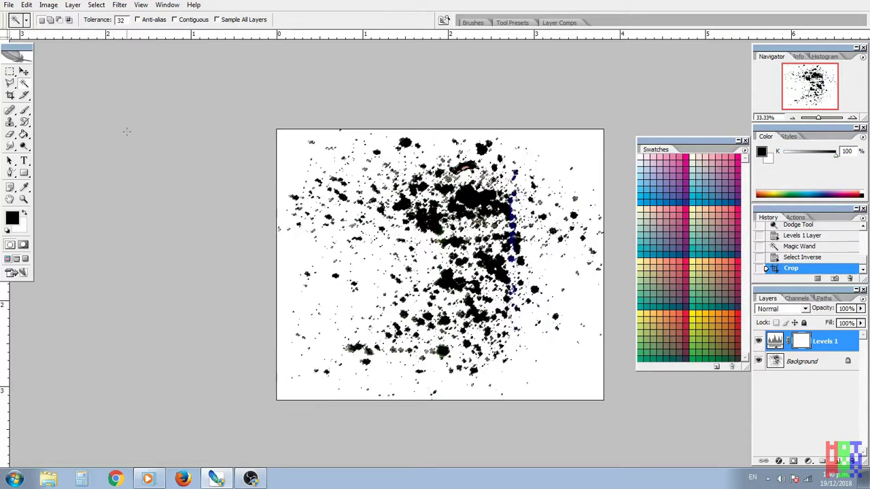
{"action": "key", "text": "ctrl+d"}
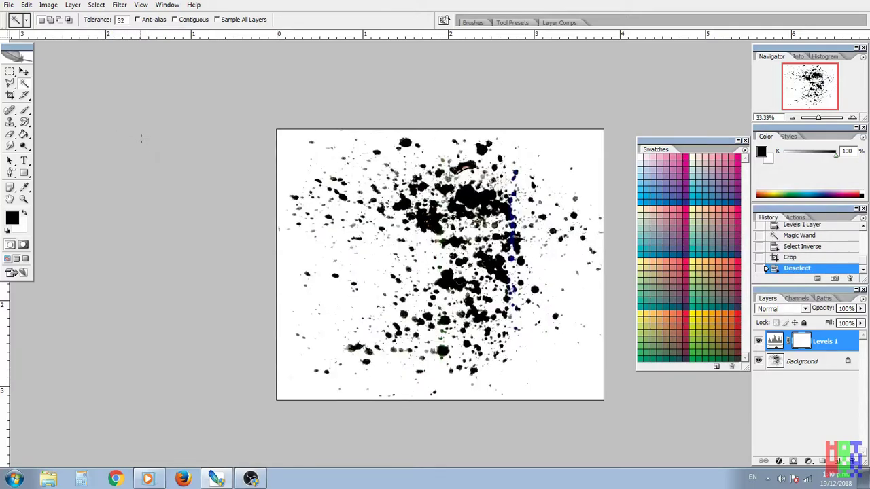
Resize the image to 800 by 800 pixels at a resolution of 96 pixels/inch.
{"action": "left_click", "coordinate": [49, 5]}
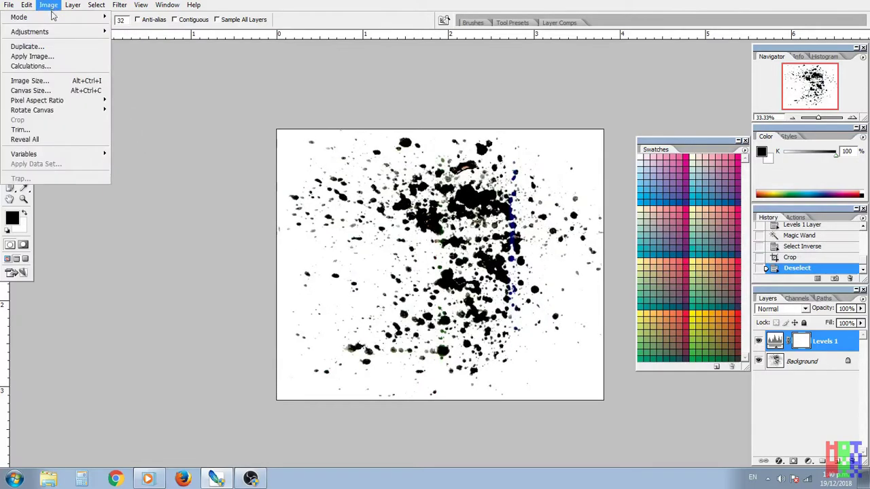
{"action": "left_click", "coordinate": [74, 83]}
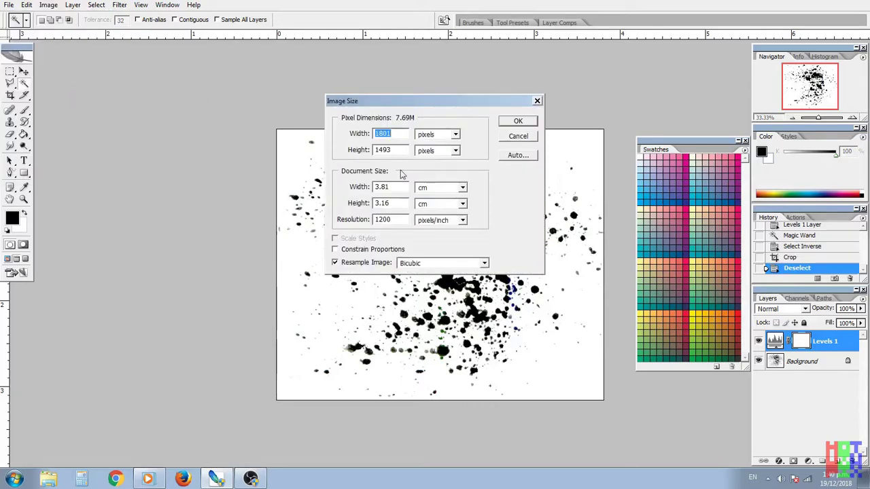
{"action": "double_click", "coordinate": [401, 219]}
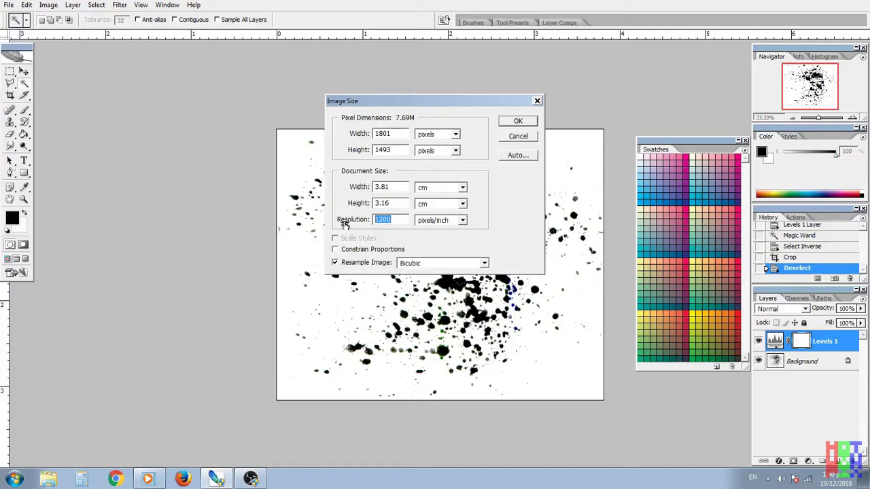
{"action": "type", "text": "96"}
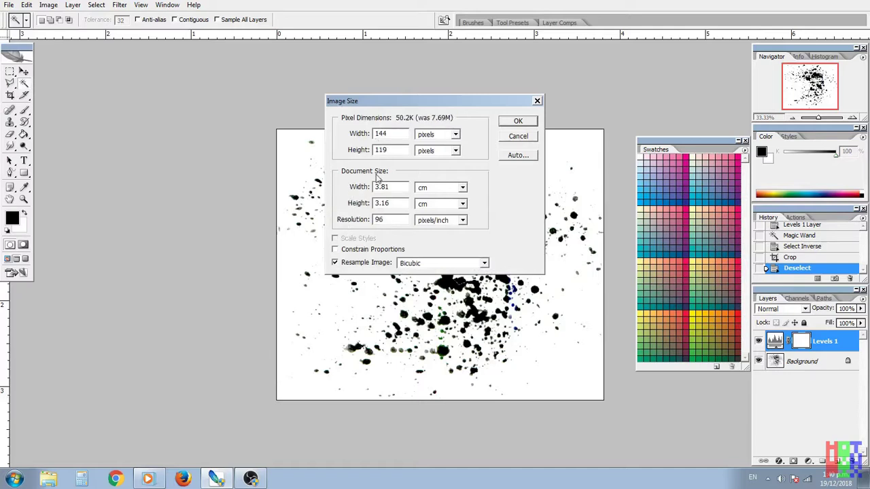
{"action": "double_click", "coordinate": [389, 133]}
{"action": "type", "text": "800"}
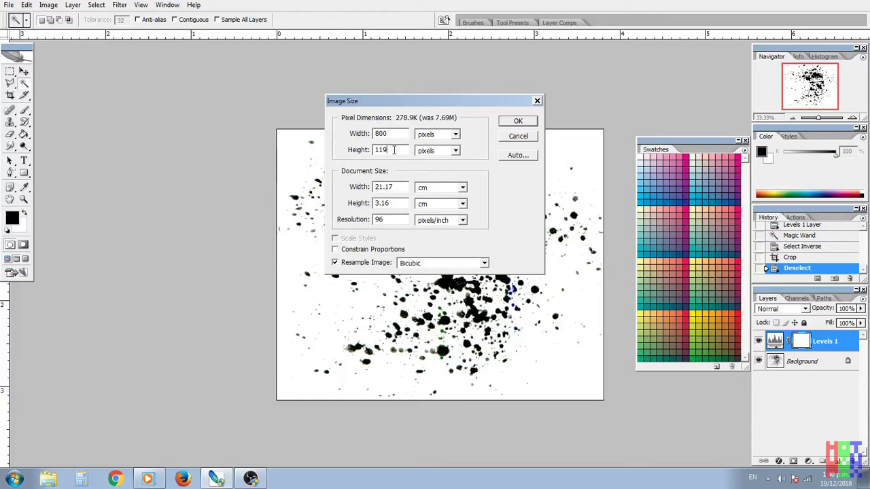
{"action": "key", "text": "Tab"}
{"action": "type", "text": "800"}
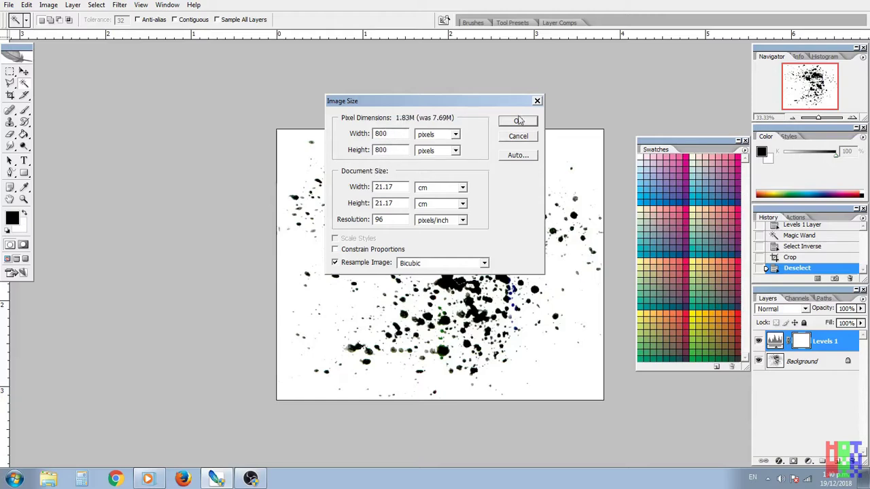
{"action": "left_click", "coordinate": [519, 123]}
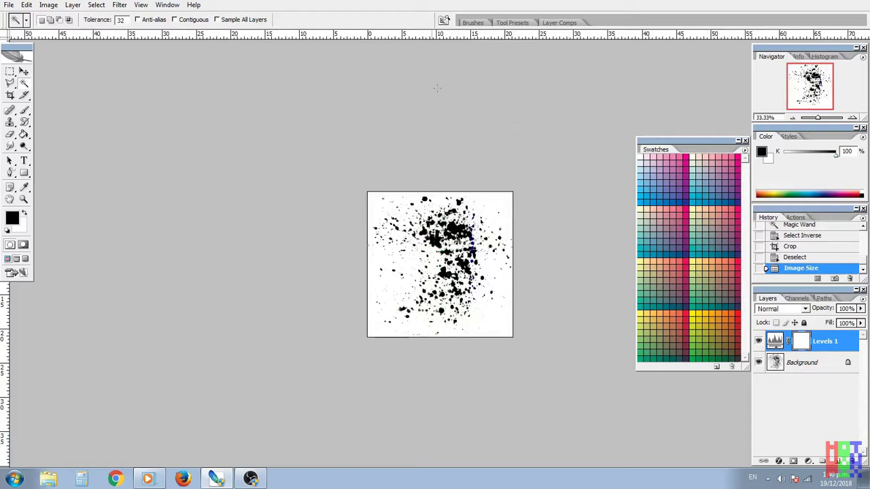
Rotate the canvas 90° counter-clockwise.
{"action": "left_click", "coordinate": [48, 4]}
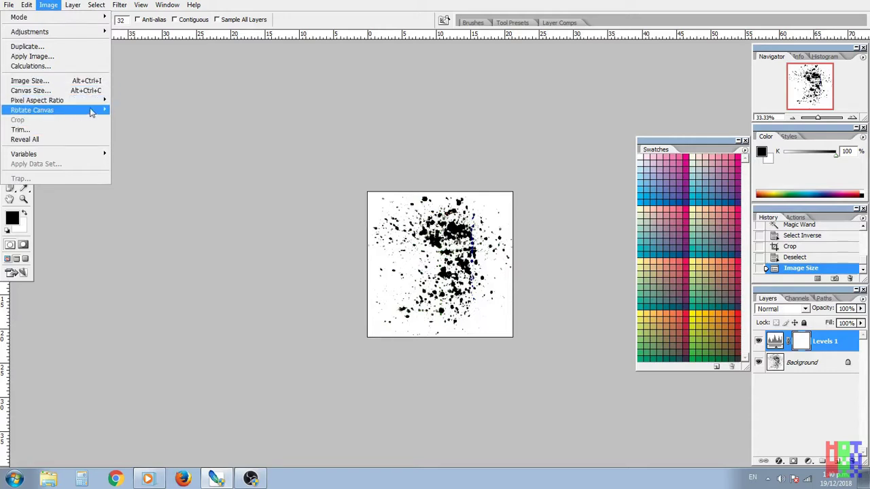
{"action": "mouse_move", "coordinate": [94, 111]}
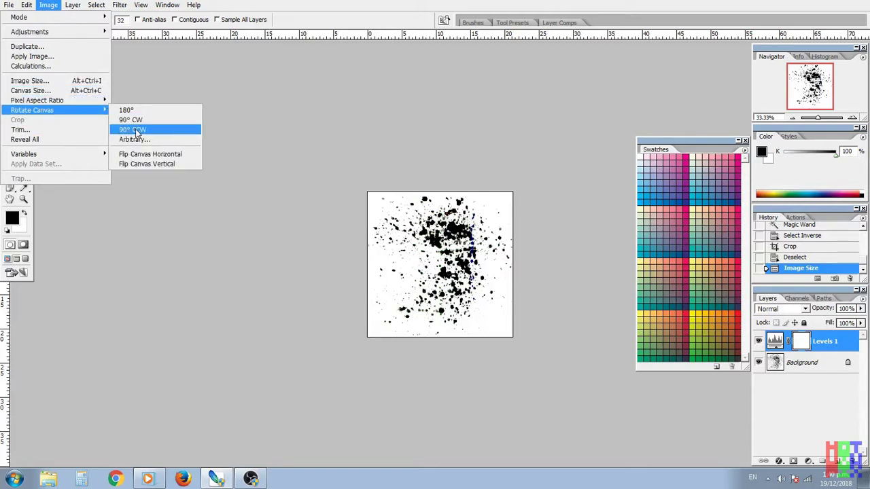
{"action": "left_click", "coordinate": [137, 130]}
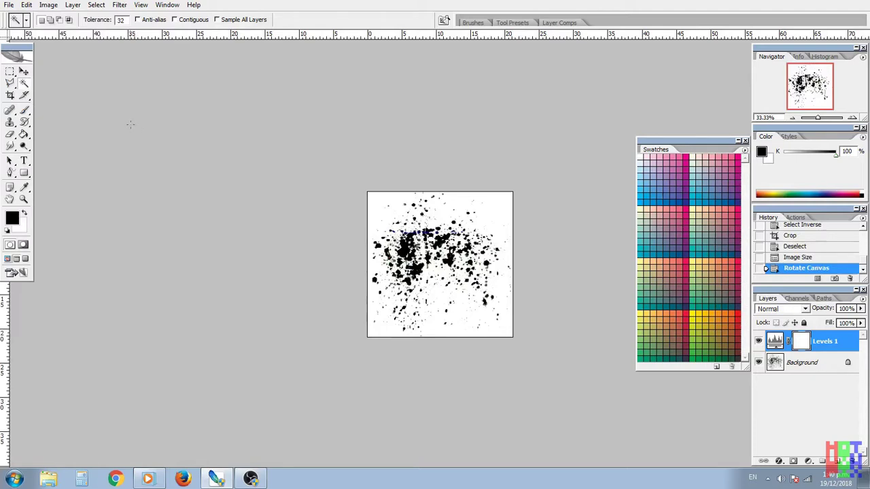
Convert the splatter image to Grayscale mode, flattening the Levels adjustment into the background.
{"action": "left_click", "coordinate": [73, 5]}
{"action": "left_click", "coordinate": [49, 6]}
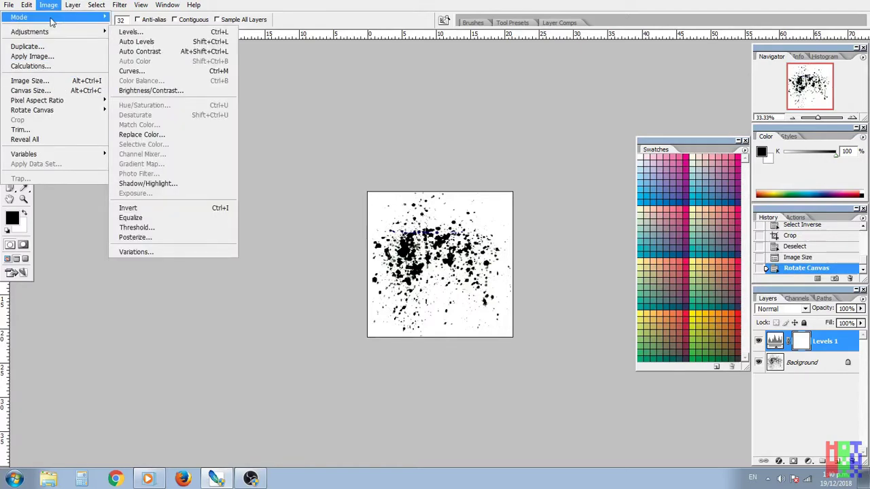
{"action": "mouse_move", "coordinate": [60, 18]}
{"action": "left_click", "coordinate": [133, 28]}
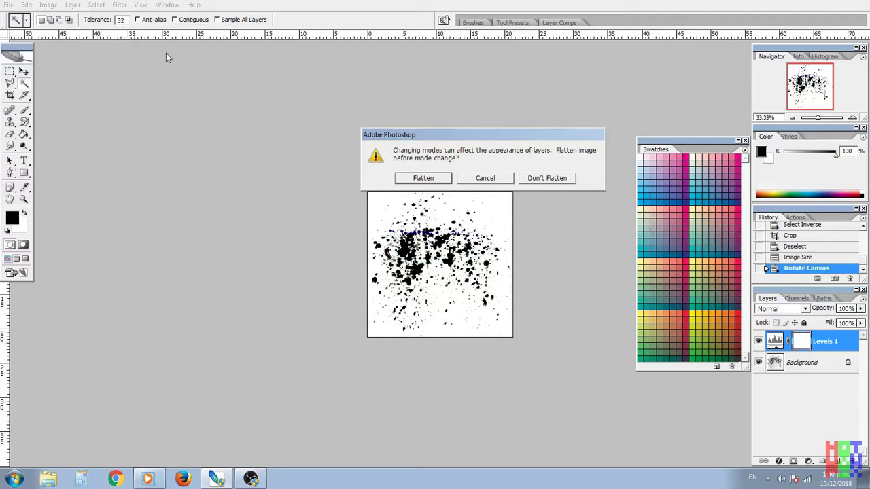
{"action": "left_click", "coordinate": [422, 178]}
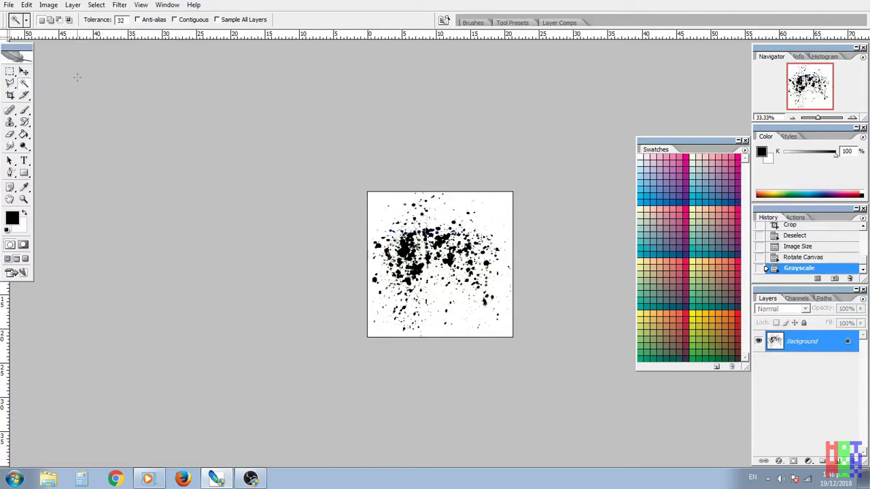
Save the image as the PNG file antz_brush_002 in the greyscale_brushes_800px folder, without interlacing.
{"action": "left_click", "coordinate": [10, 5]}
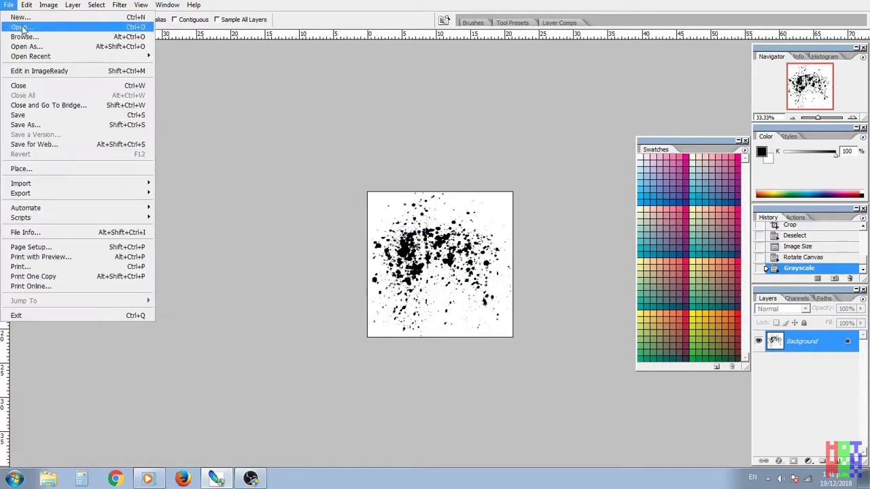
{"action": "left_click", "coordinate": [45, 125]}
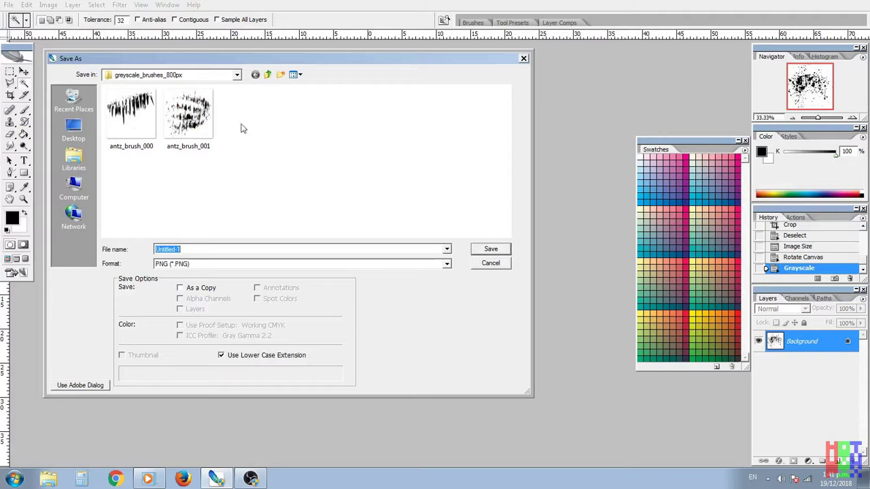
{"action": "left_click", "coordinate": [193, 140]}
{"action": "left_click", "coordinate": [201, 248]}
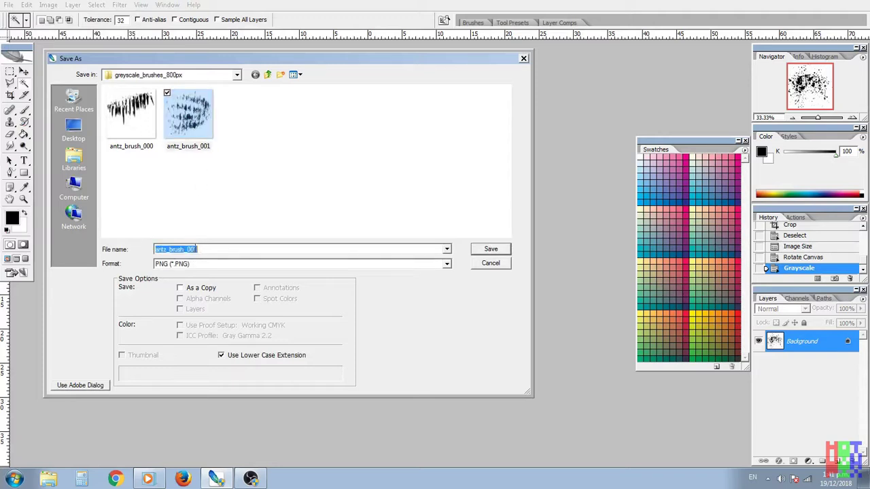
{"action": "left_click", "coordinate": [196, 249]}
{"action": "key", "text": "shift+Left"}
{"action": "type", "text": "2"}
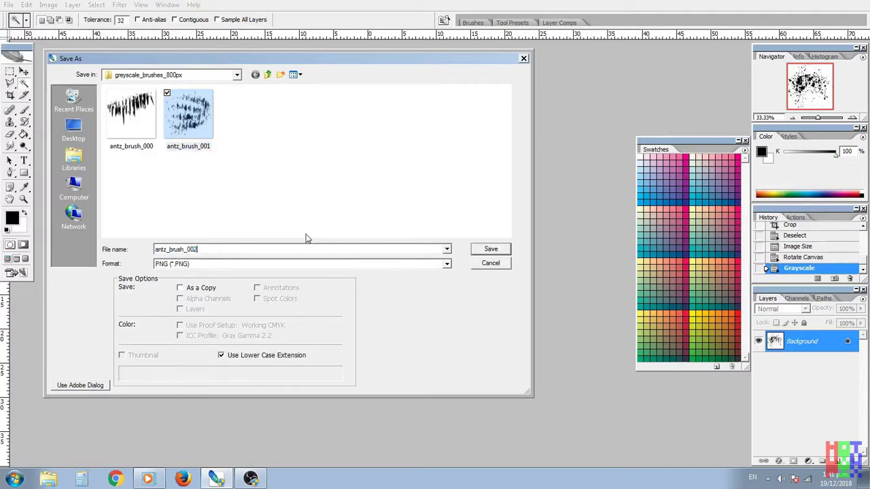
{"action": "left_click", "coordinate": [490, 250]}
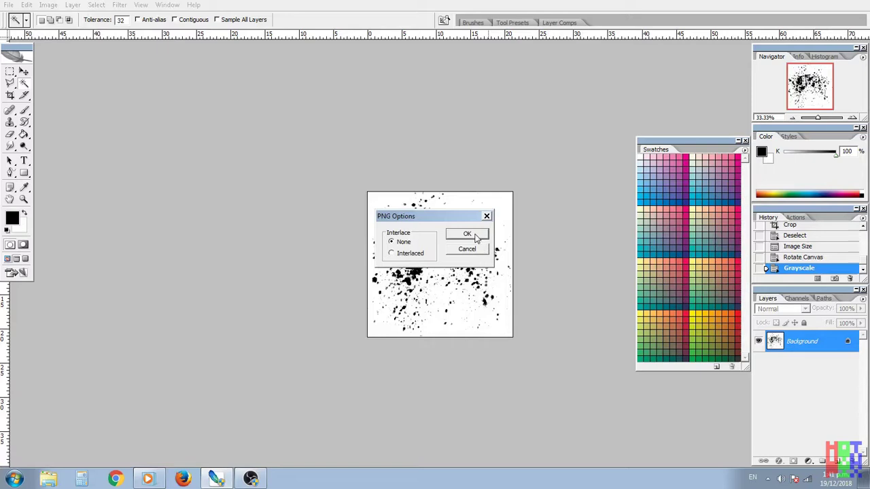
{"action": "left_click", "coordinate": [466, 234]}
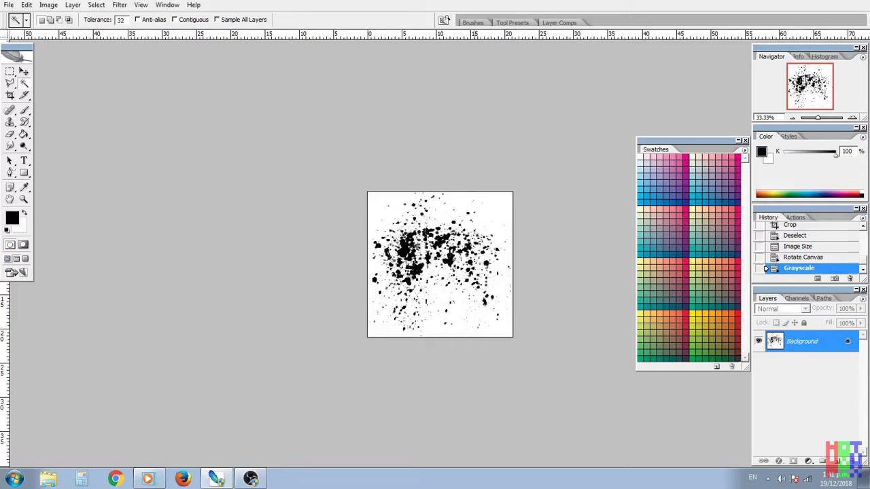
Inspect the splatter at actual pixels, return to the standard window view and close the antz_brush_002.png document.
{"action": "double_click", "coordinate": [23, 199]}
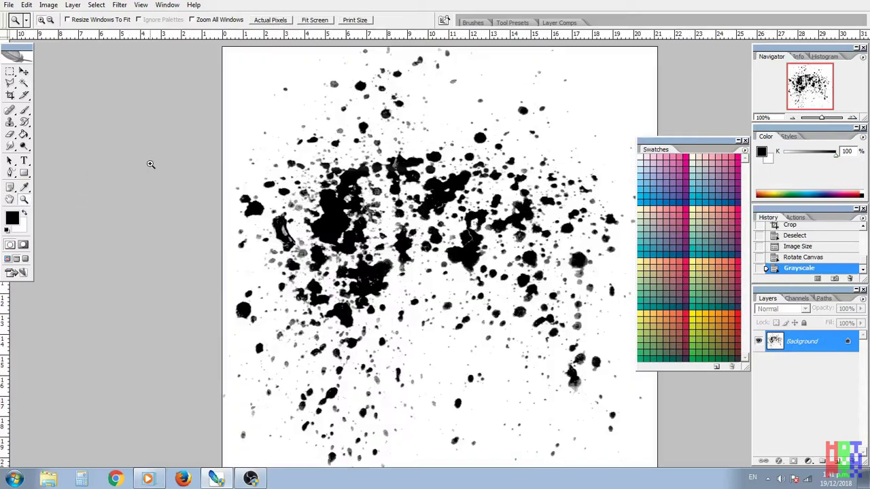
{"action": "left_click_drag", "start_coordinate": [405, 240], "coordinate": [347, 244]}
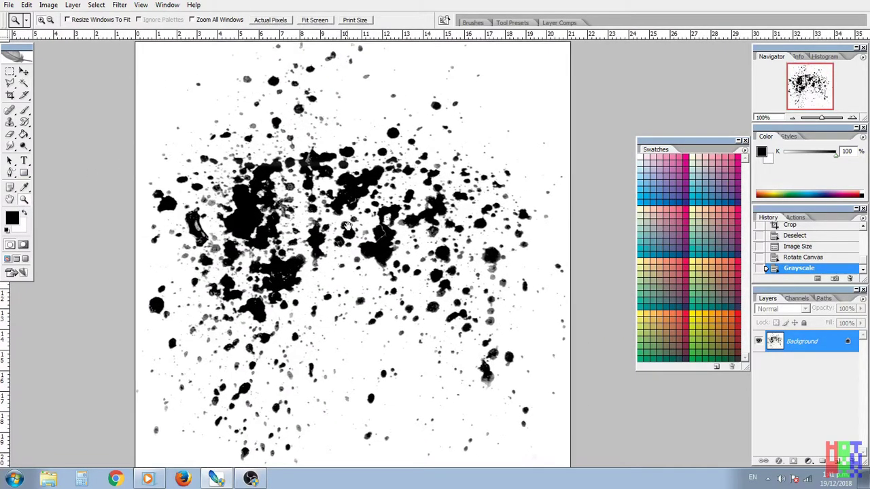
{"action": "left_click", "coordinate": [792, 118]}
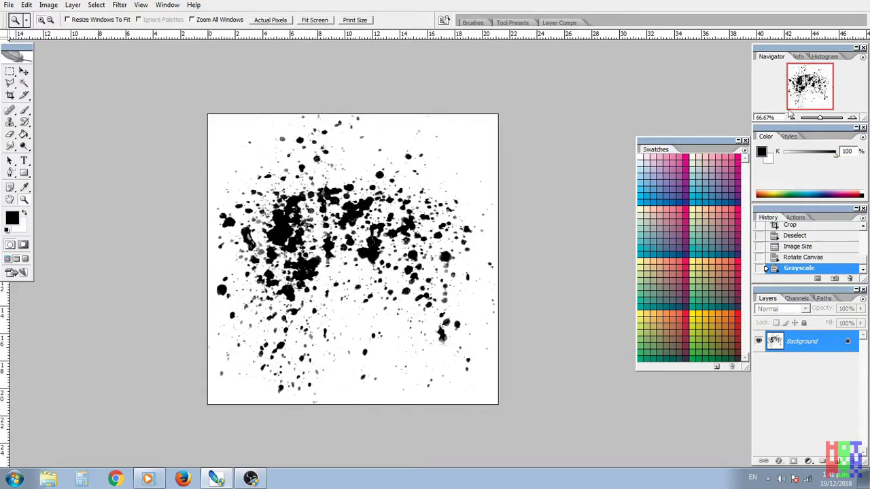
{"action": "left_click", "coordinate": [791, 117]}
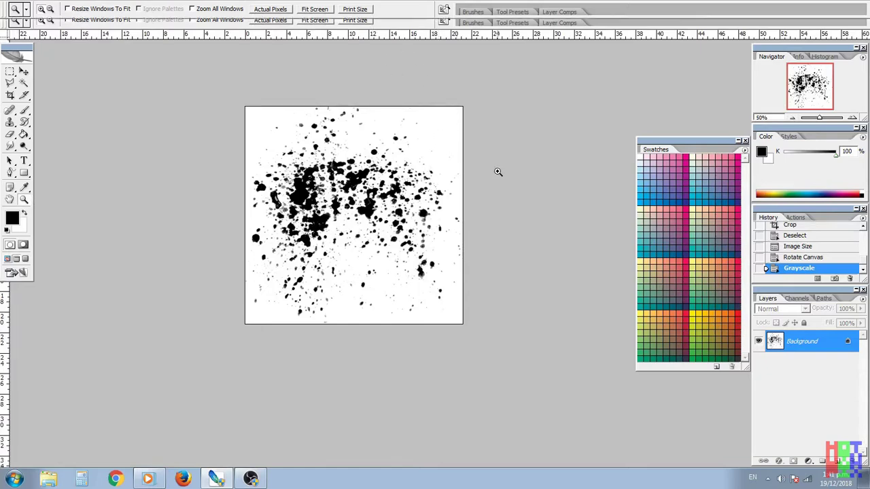
{"action": "key", "text": "f"}
{"action": "key", "text": "f"}
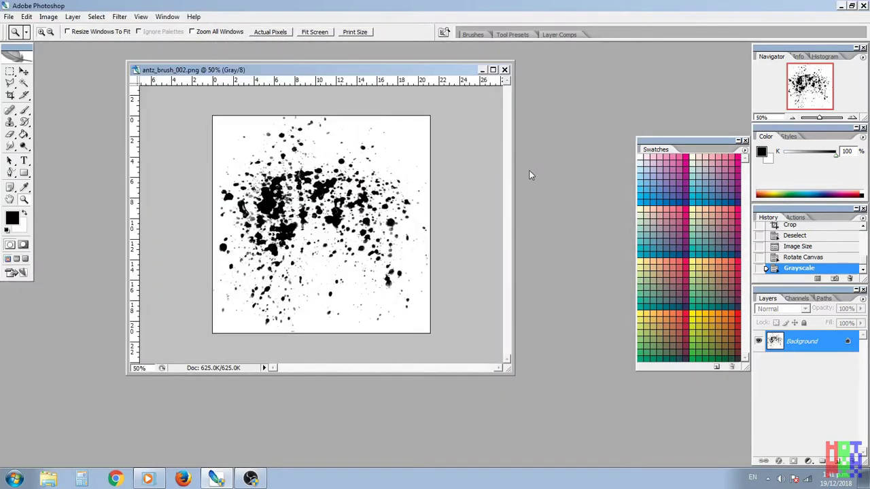
{"action": "left_click", "coordinate": [505, 70]}
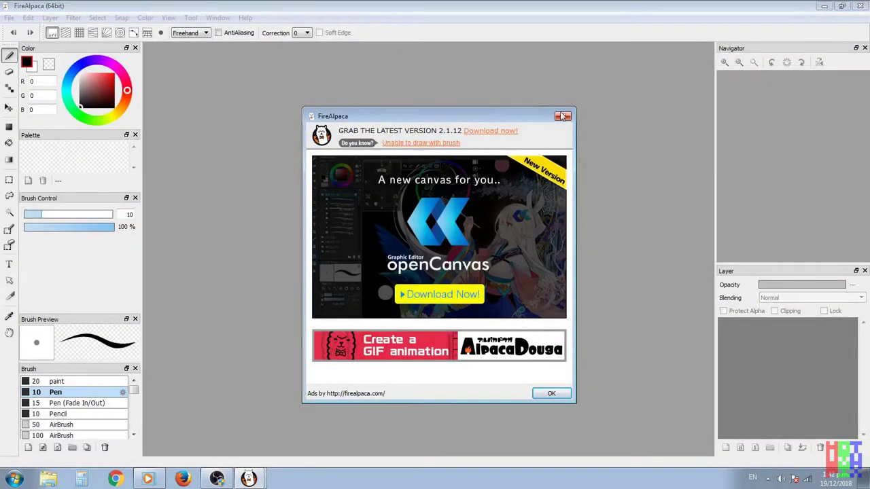
In FireAlpaca, dismiss the startup advert and create a new A4 image at 600 dpi with a transparent background.
{"action": "left_click", "coordinate": [563, 116]}
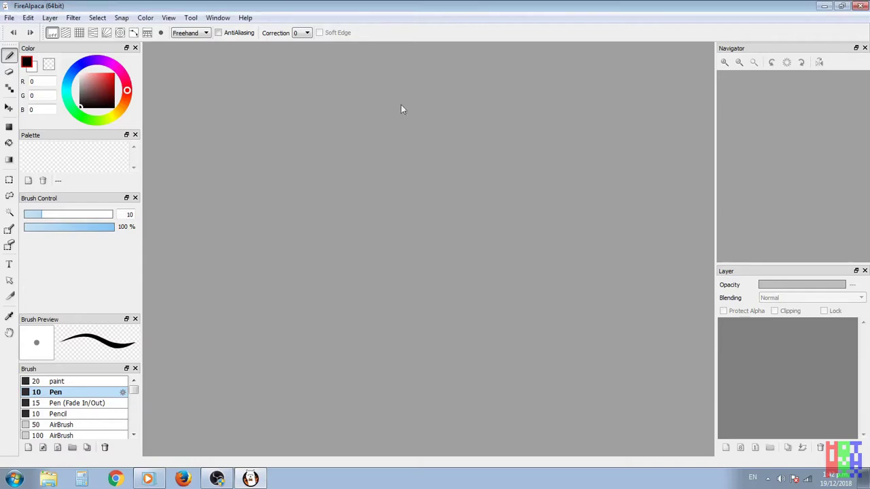
{"action": "left_click", "coordinate": [10, 17]}
{"action": "left_click", "coordinate": [27, 30]}
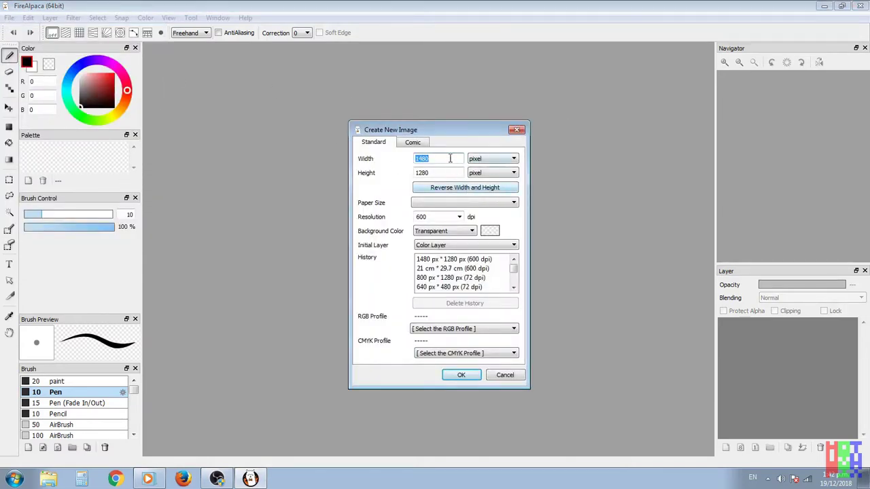
{"action": "left_click", "coordinate": [440, 204]}
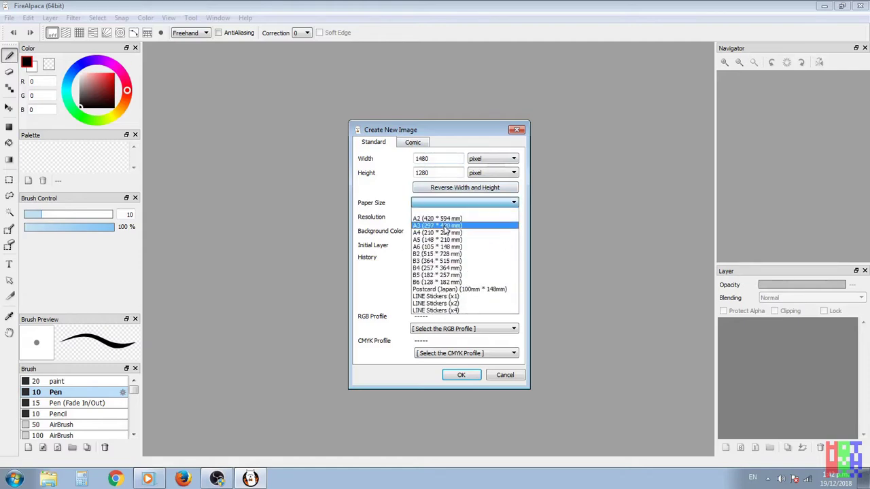
{"action": "left_click", "coordinate": [447, 234]}
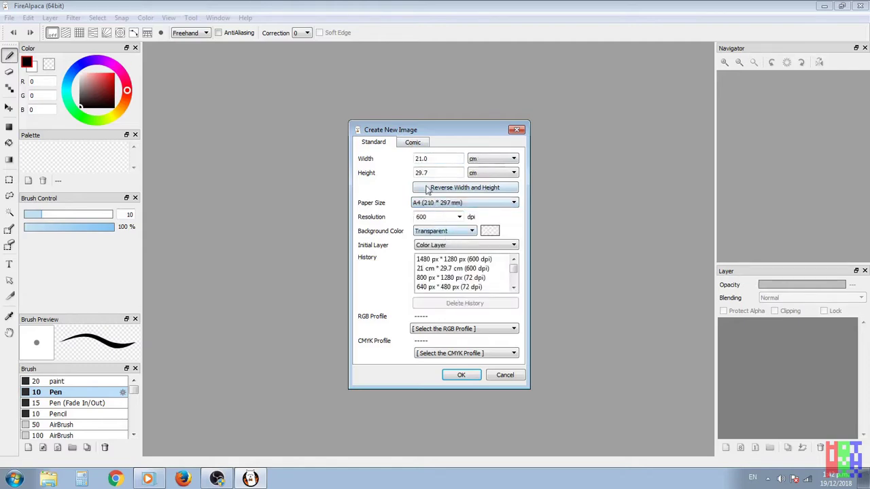
{"action": "left_click", "coordinate": [462, 376]}
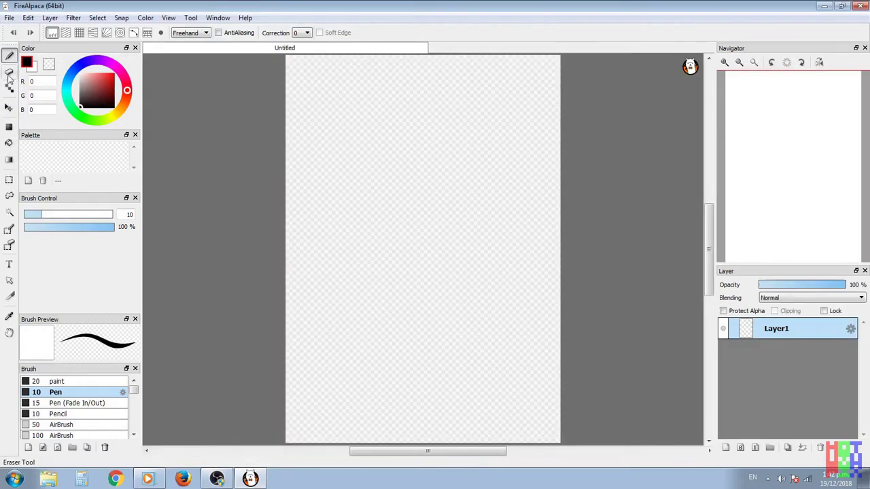
Swap the foreground colour to white and fill the whole Layer1 canvas with it using the Bucket tool.
{"action": "left_click", "coordinate": [724, 63]}
{"action": "left_click", "coordinate": [724, 62]}
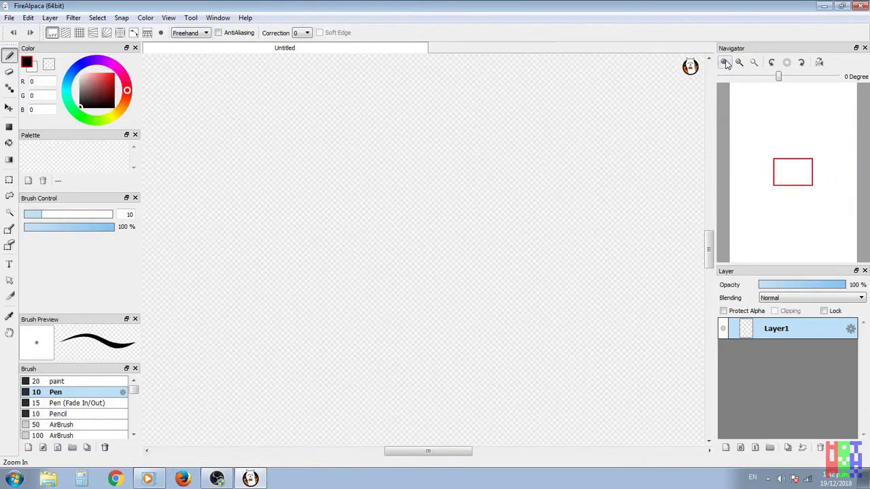
{"action": "left_click", "coordinate": [724, 62]}
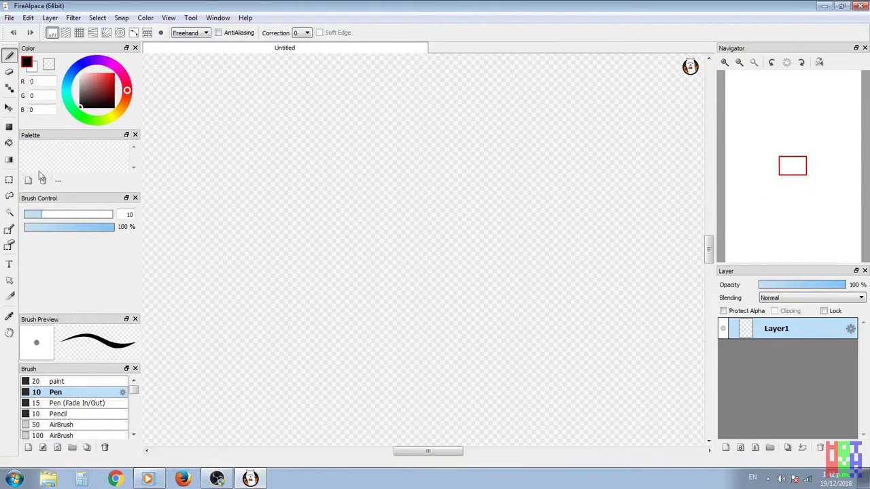
{"action": "left_click", "coordinate": [9, 143]}
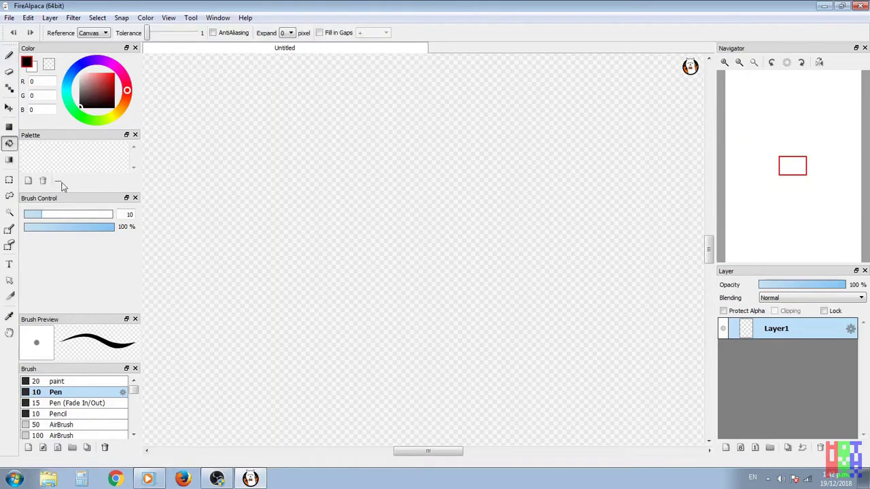
{"action": "key", "text": "x"}
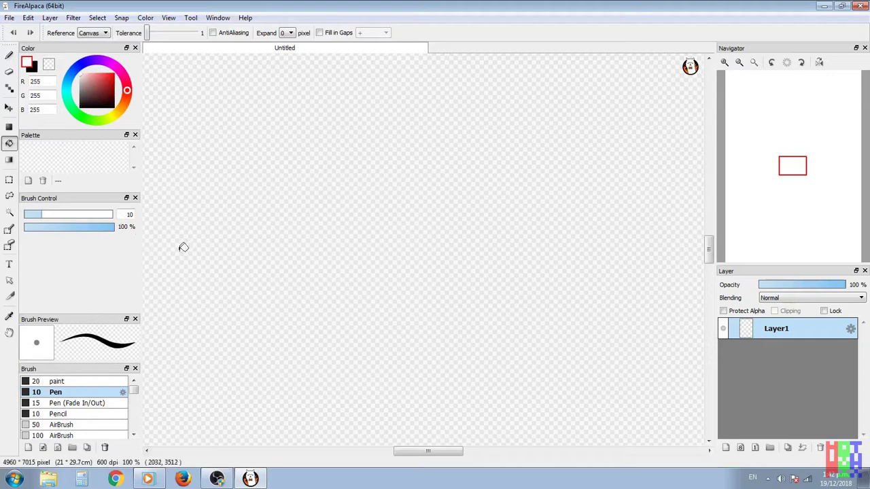
{"action": "left_click", "coordinate": [311, 239]}
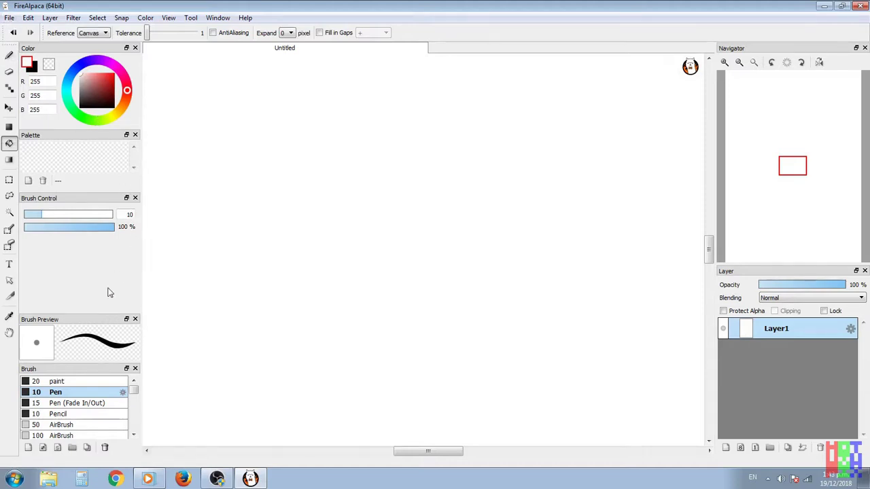
Add a new bitmap brush from the antz_brush_002 image in the arting/art/greyscale_brushes_800px folder.
{"action": "left_click_drag", "start_coordinate": [134, 391], "coordinate": [134, 424]}
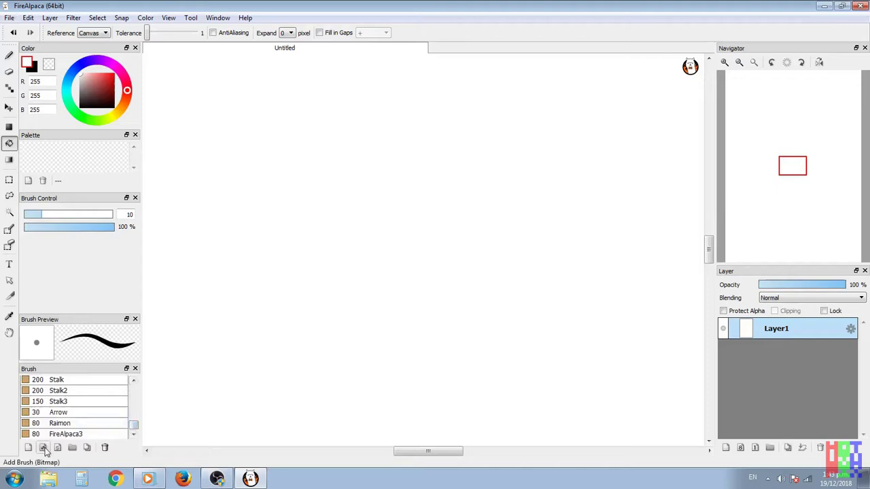
{"action": "left_click", "coordinate": [43, 447]}
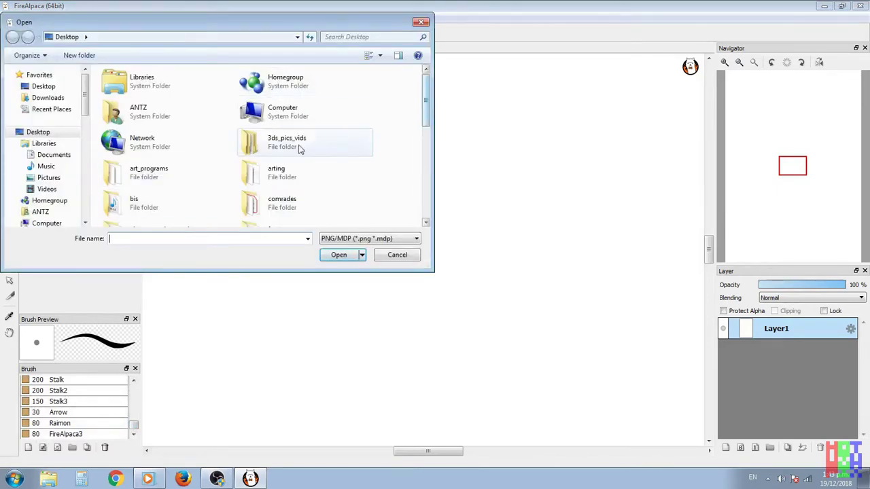
{"action": "left_click", "coordinate": [276, 176]}
{"action": "double_click", "coordinate": [277, 176]}
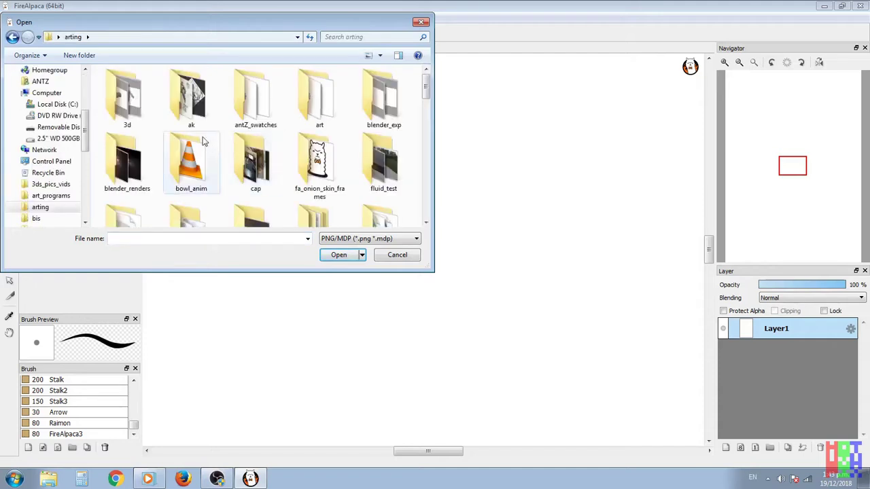
{"action": "double_click", "coordinate": [313, 112]}
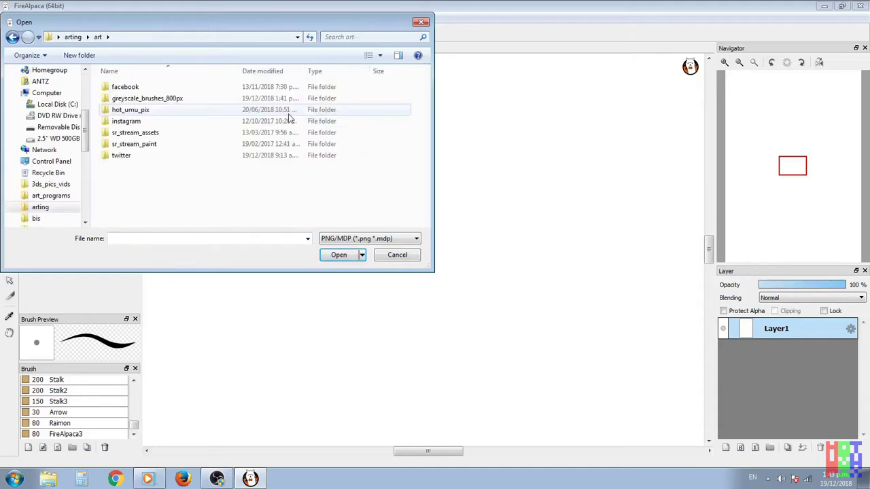
{"action": "double_click", "coordinate": [145, 157]}
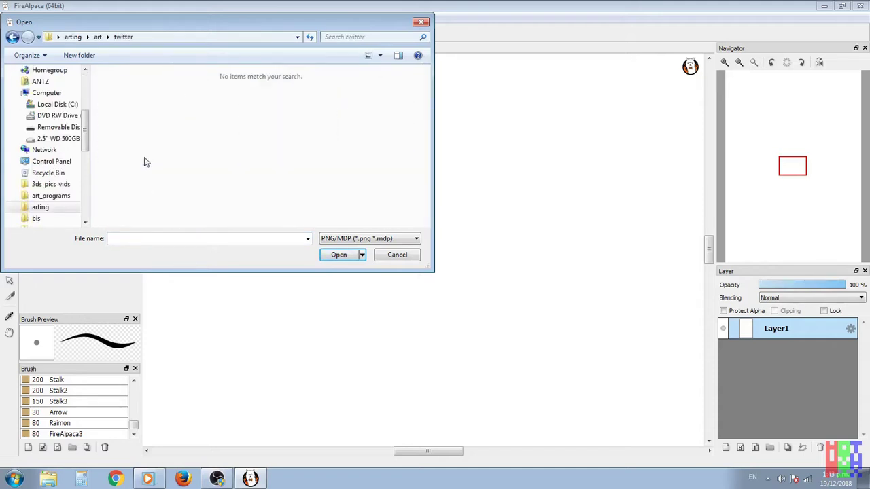
{"action": "left_click", "coordinate": [13, 37]}
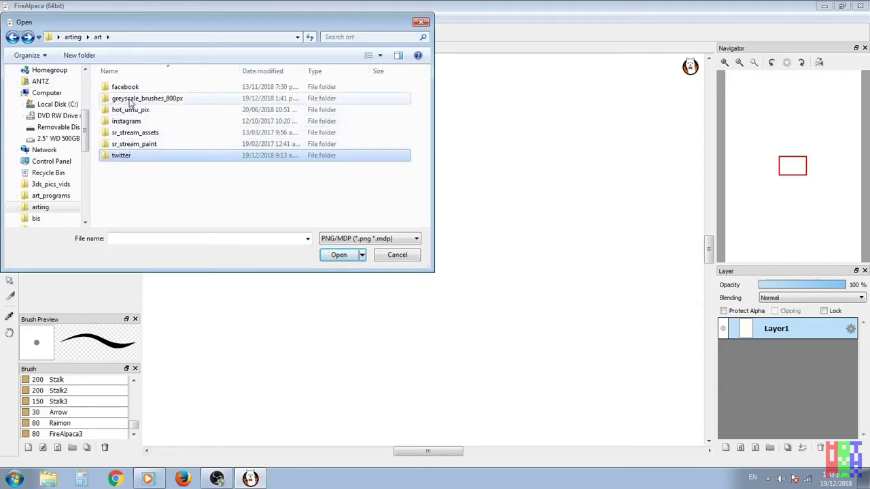
{"action": "double_click", "coordinate": [129, 100]}
{"action": "left_click", "coordinate": [284, 130]}
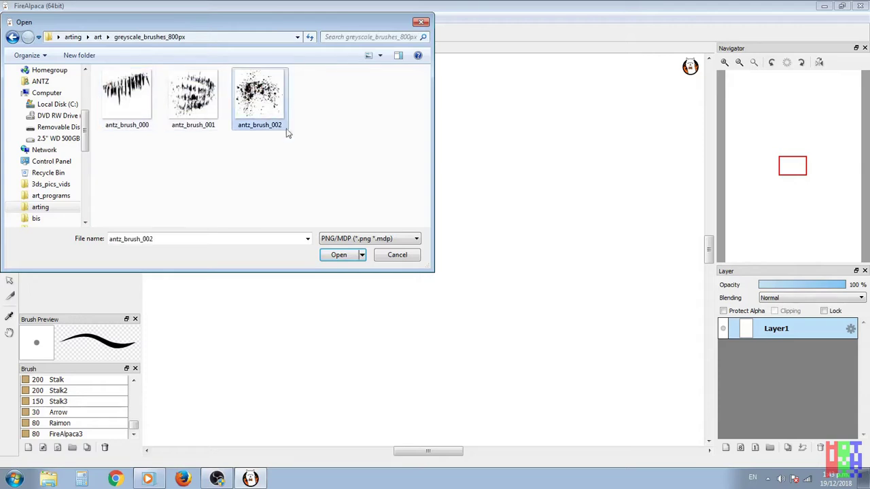
{"action": "left_click", "coordinate": [333, 256]}
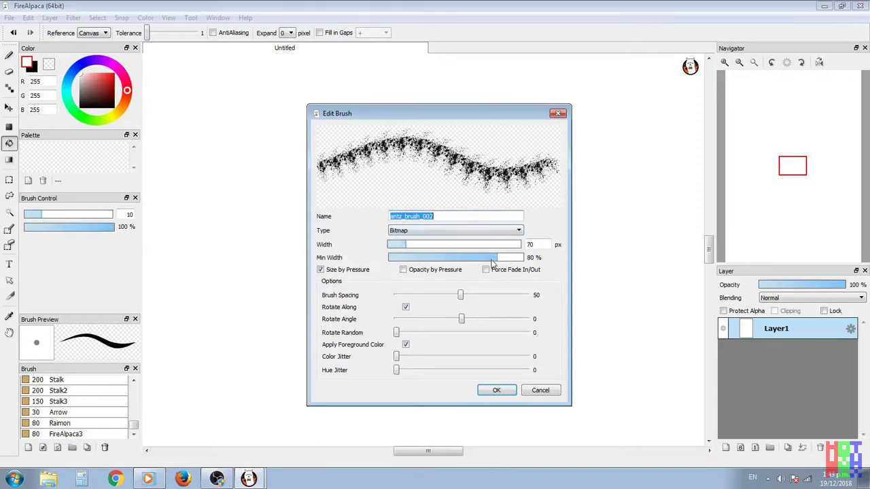
Try out the bitmap brush's spacing and random rotation, ending with Rotate Random 61 and Brush Spacing 22.
{"action": "left_click_drag", "start_coordinate": [461, 296], "coordinate": [387, 297]}
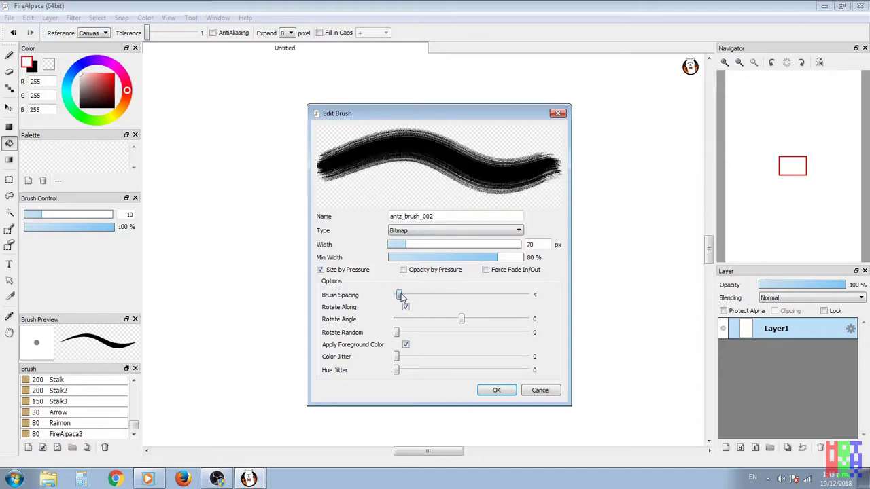
{"action": "left_click_drag", "start_coordinate": [398, 297], "coordinate": [462, 297]}
{"action": "mouse_move", "coordinate": [399, 335]}
{"action": "left_mouse_down"}
{"action": "mouse_move", "coordinate": [488, 335]}
{"action": "mouse_move", "coordinate": [475, 335]}
{"action": "left_mouse_up"}
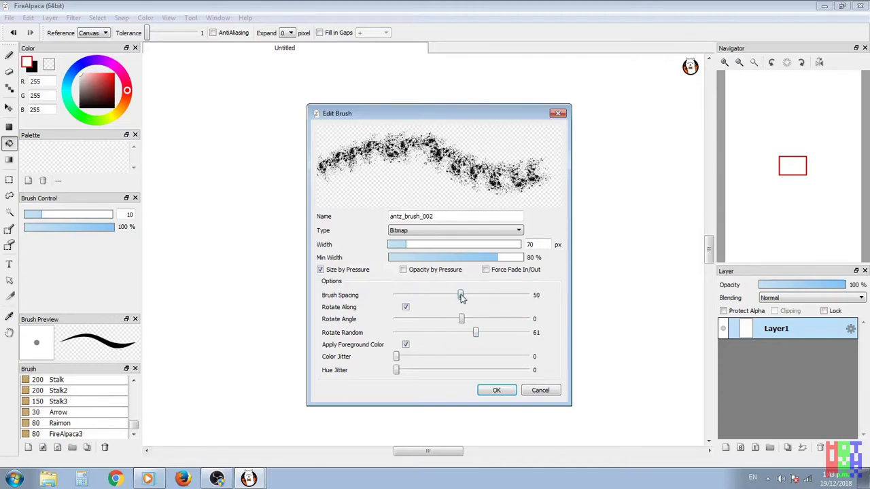
{"action": "left_click_drag", "start_coordinate": [460, 295], "coordinate": [422, 299]}
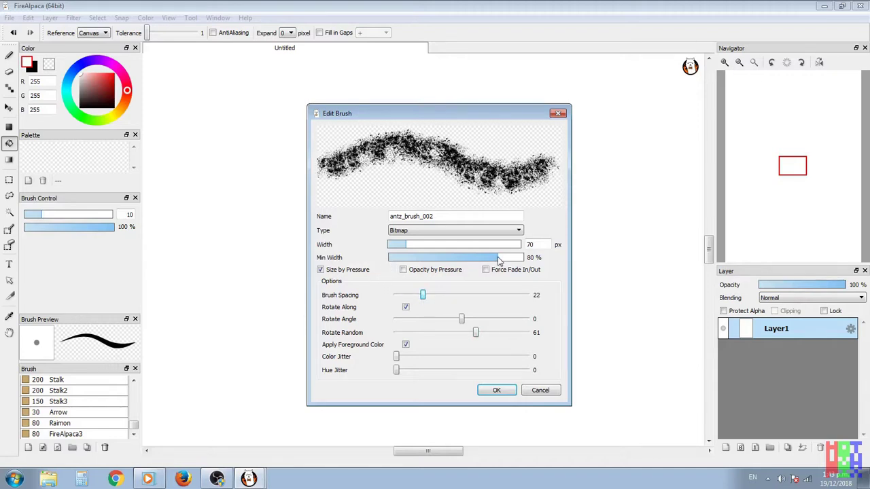
Set the antz_brush_002 brush's minimum width to 100 % and its width to 800 px.
{"action": "left_click_drag", "start_coordinate": [498, 260], "coordinate": [528, 261]}
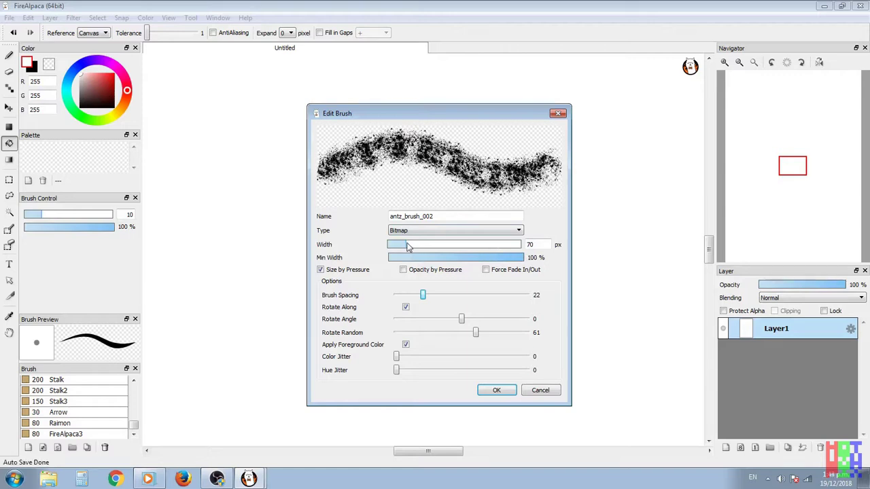
{"action": "mouse_move", "coordinate": [408, 247]}
{"action": "left_mouse_down"}
{"action": "mouse_move", "coordinate": [565, 250]}
{"action": "mouse_move", "coordinate": [547, 242]}
{"action": "left_mouse_up"}
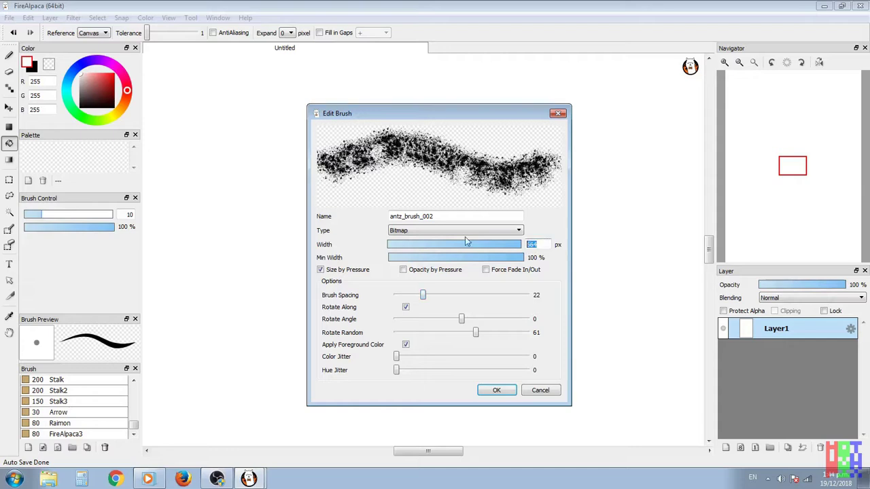
{"action": "type", "text": "800"}
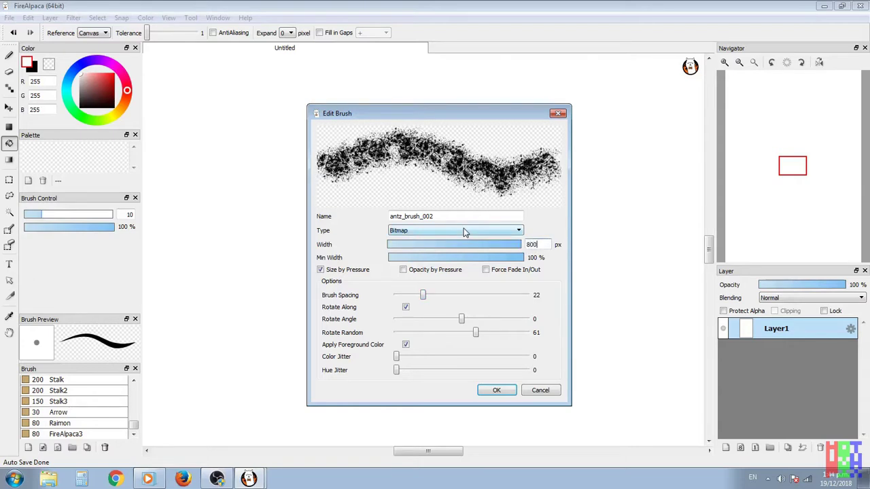
Change the brush type to Bitmap Watercolor with Brush Spacing 2 and Rotate Angle 4, and save the brush.
{"action": "left_click", "coordinate": [439, 231]}
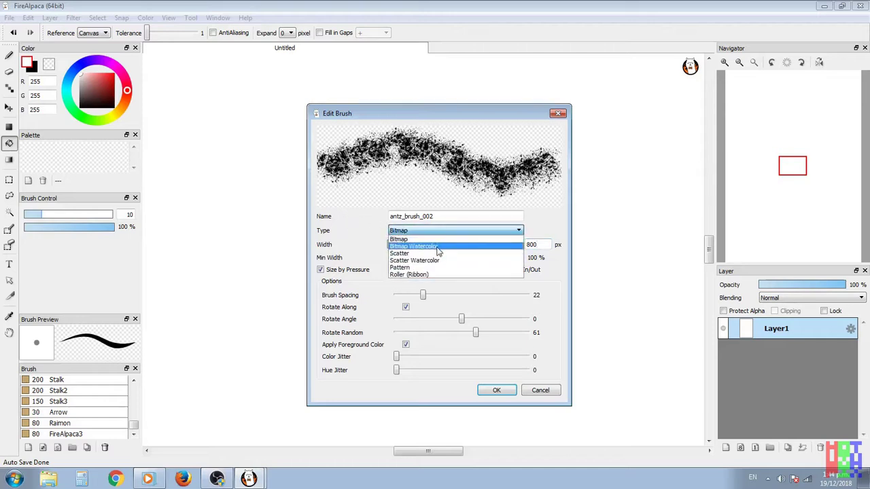
{"action": "left_click", "coordinate": [438, 247]}
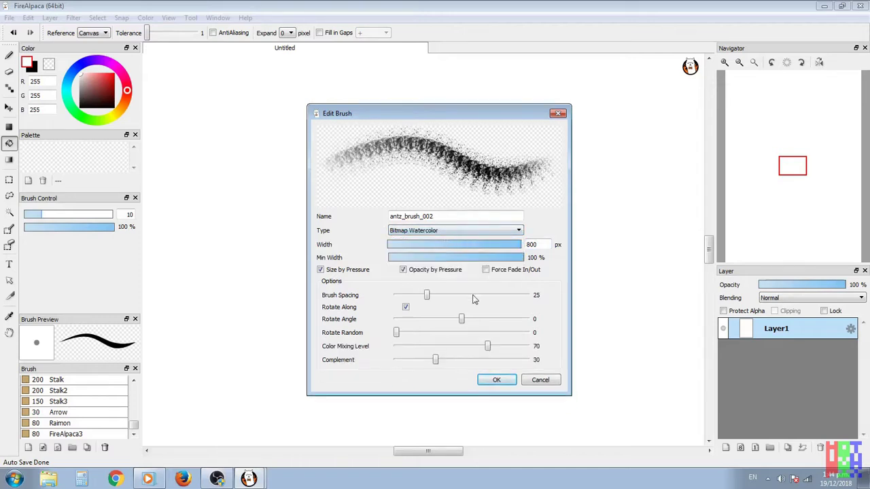
{"action": "left_click_drag", "start_coordinate": [428, 300], "coordinate": [396, 299]}
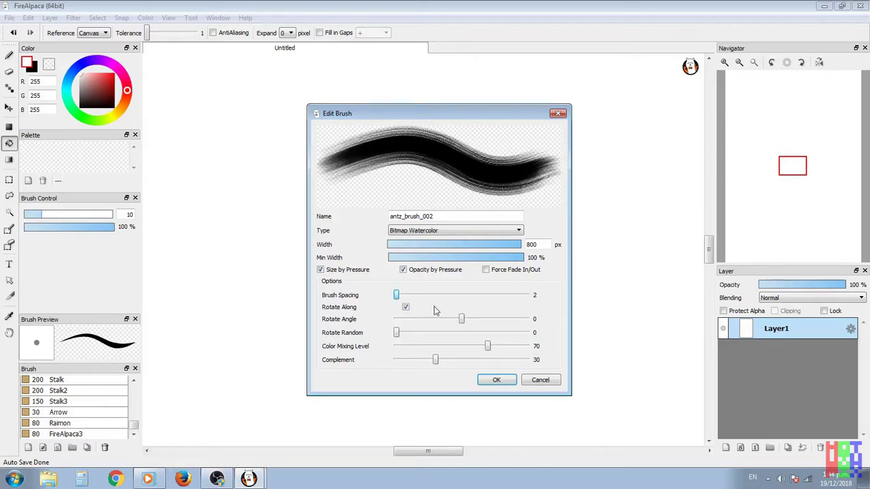
{"action": "mouse_move", "coordinate": [462, 321]}
{"action": "left_mouse_down"}
{"action": "mouse_move", "coordinate": [399, 322]}
{"action": "mouse_move", "coordinate": [538, 325]}
{"action": "mouse_move", "coordinate": [468, 320]}
{"action": "left_mouse_up"}
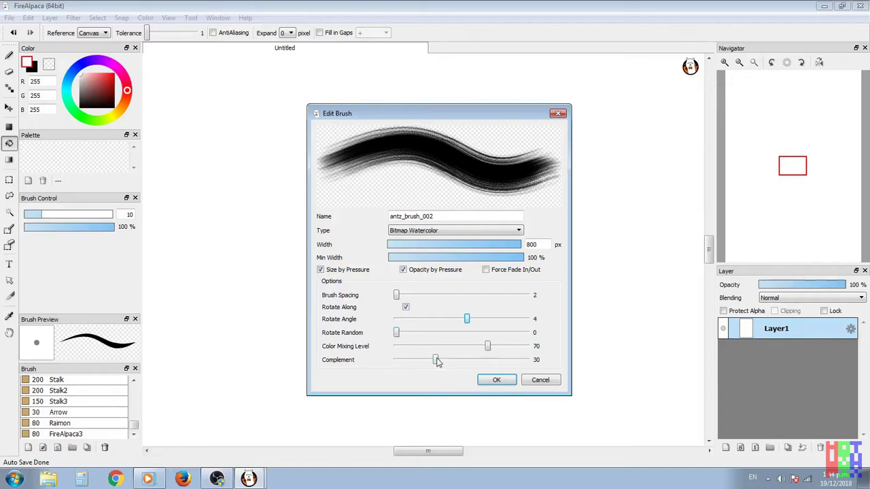
{"action": "left_click", "coordinate": [496, 380]}
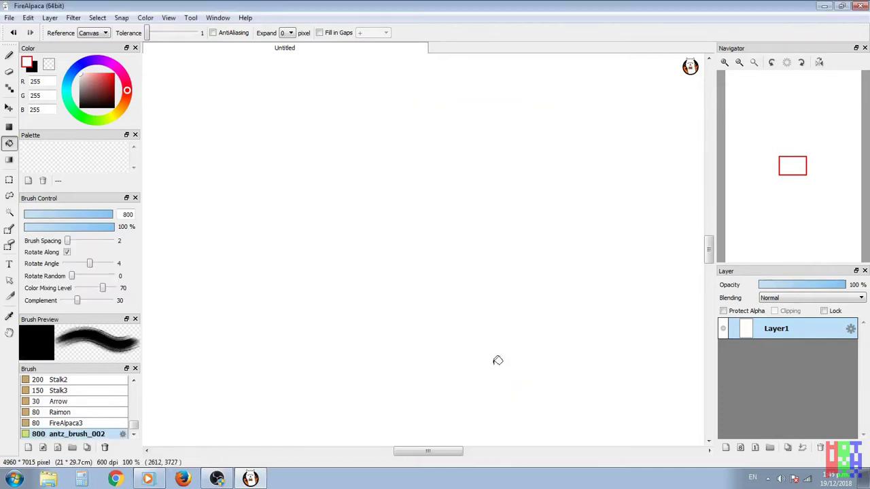
With the Brush tool, set the colour to RGB 255, 37, 0 and paint an 800 px test stroke on Layer1.
{"action": "left_click", "coordinate": [9, 55]}
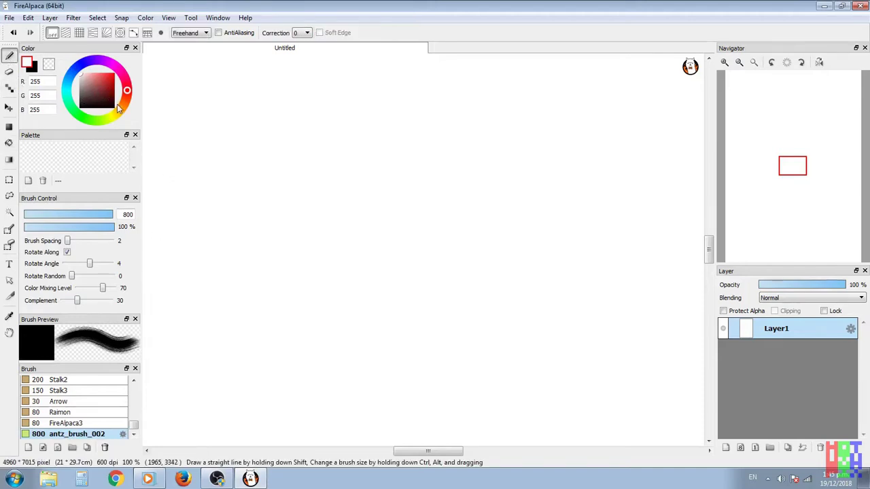
{"action": "mouse_move", "coordinate": [121, 116]}
{"action": "left_mouse_down"}
{"action": "mouse_move", "coordinate": [127, 95]}
{"action": "mouse_move", "coordinate": [114, 73]}
{"action": "left_mouse_up"}
{"action": "left_click", "coordinate": [109, 80]}
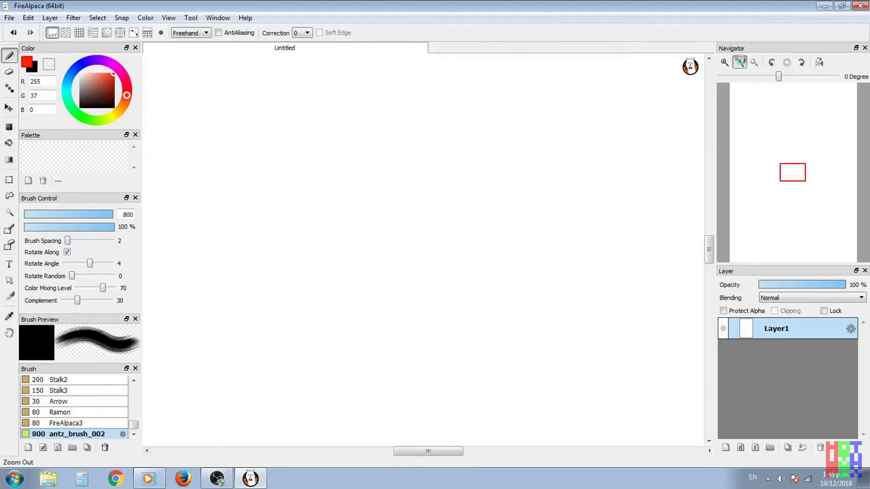
{"action": "left_click", "coordinate": [739, 63]}
{"action": "left_click", "coordinate": [740, 65]}
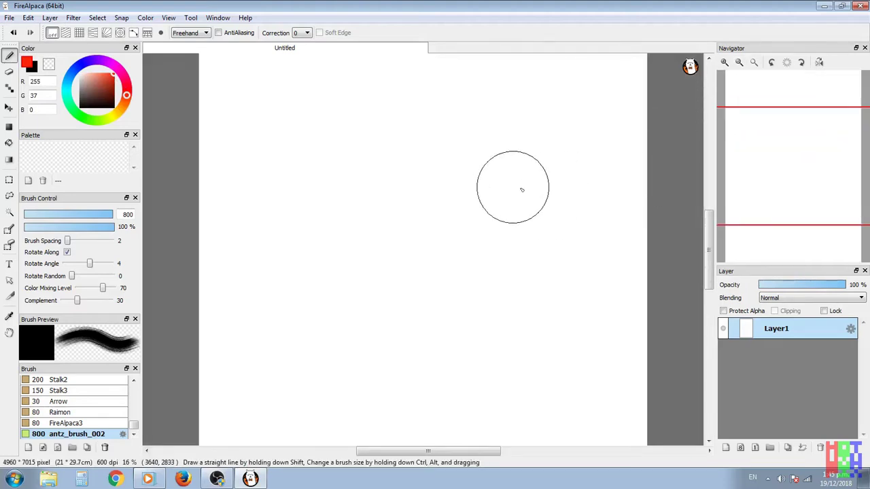
{"action": "mouse_move", "coordinate": [498, 206]}
{"action": "left_mouse_down"}
{"action": "mouse_move", "coordinate": [462, 186]}
{"action": "mouse_move", "coordinate": [470, 188]}
{"action": "left_mouse_up"}
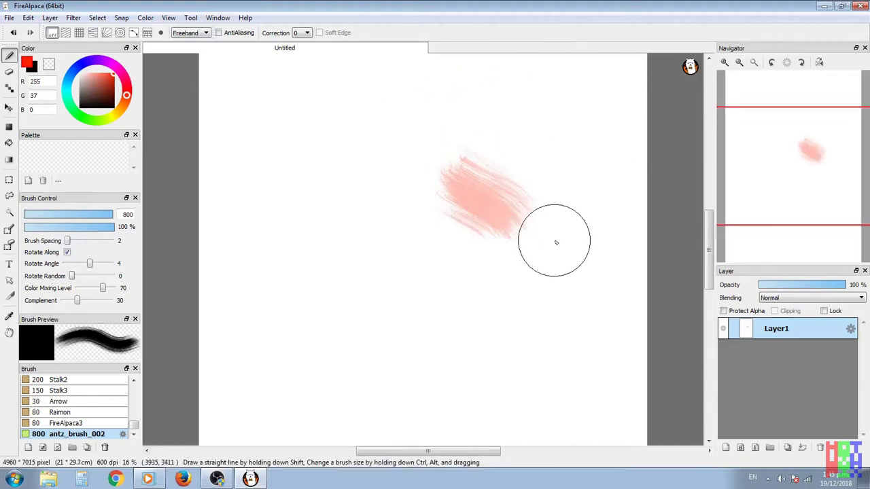
Reduce the brush size to 210 px and paint overlapping red strokes below and beside the first test stroke.
{"action": "mouse_move", "coordinate": [564, 216]}
{"action": "left_mouse_down"}
{"action": "mouse_move", "coordinate": [458, 213]}
{"action": "mouse_move", "coordinate": [488, 231]}
{"action": "mouse_move", "coordinate": [417, 211]}
{"action": "mouse_move", "coordinate": [483, 239]}
{"action": "mouse_move", "coordinate": [408, 254]}
{"action": "left_mouse_up"}
{"action": "left_click_drag", "start_coordinate": [405, 216], "coordinate": [402, 217]}
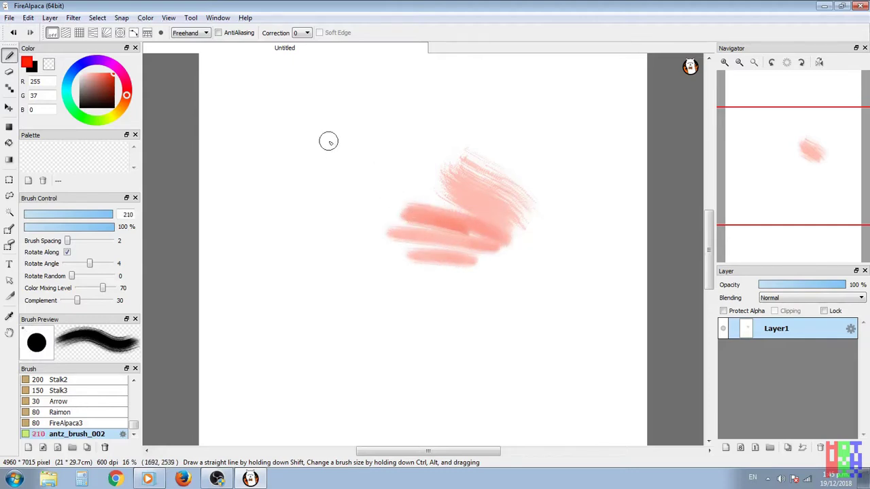
{"action": "left_click", "coordinate": [724, 62]}
{"action": "left_click", "coordinate": [725, 62]}
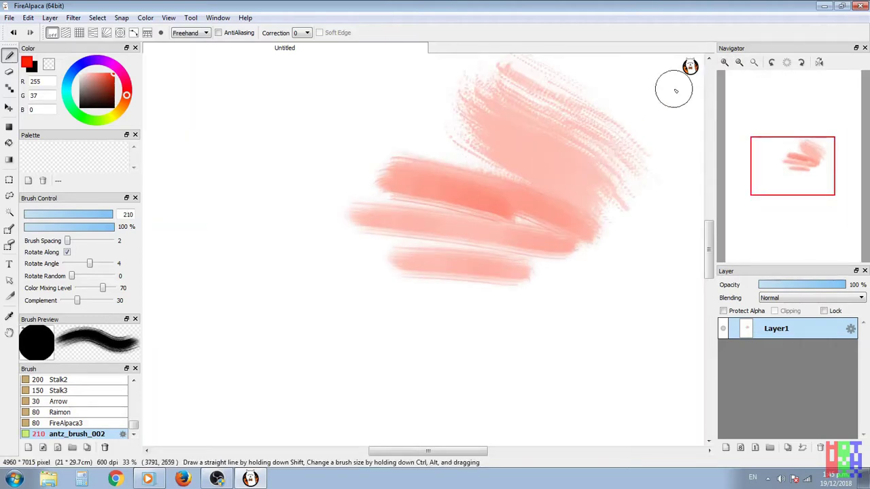
{"action": "left_click", "coordinate": [724, 62]}
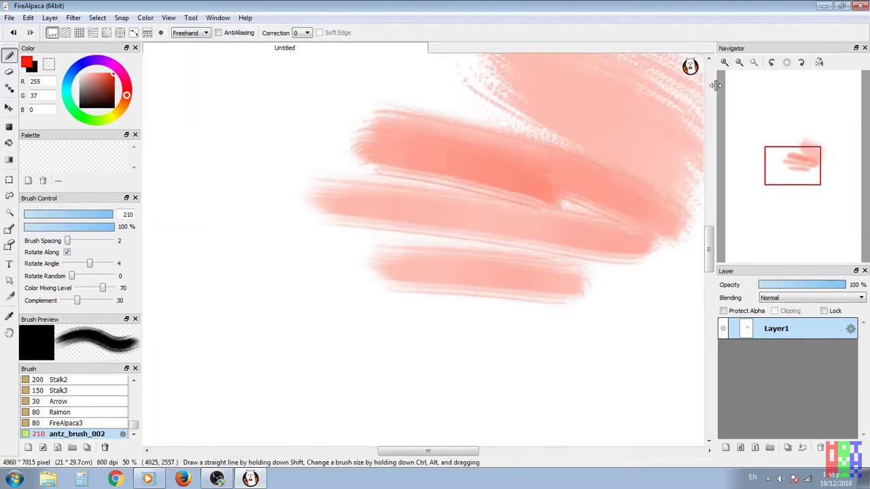
{"action": "mouse_move", "coordinate": [503, 221]}
{"action": "left_mouse_down"}
{"action": "mouse_move", "coordinate": [387, 203]}
{"action": "mouse_move", "coordinate": [437, 171]}
{"action": "mouse_move", "coordinate": [336, 140]}
{"action": "left_mouse_up"}
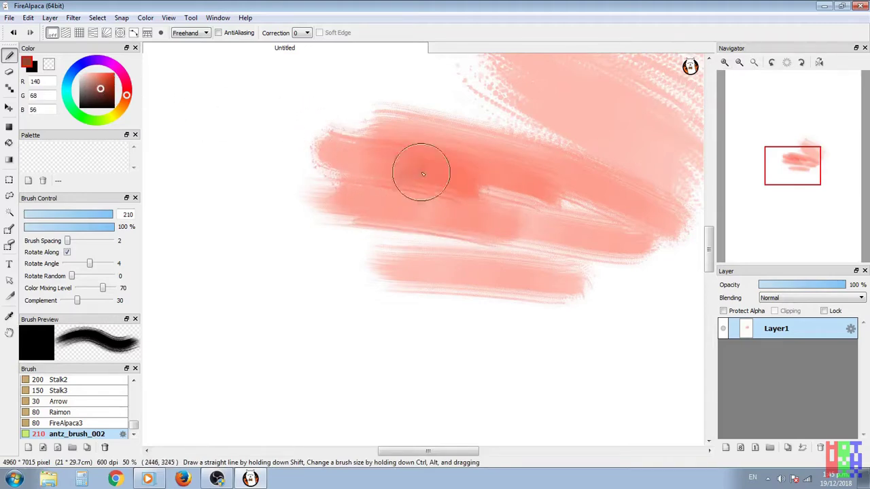
Blend muted red strokes (RGB 140, 68, 56) and ochre strokes (RGB 140, 112, 56) over the red paint.
{"action": "mouse_move", "coordinate": [421, 171]}
{"action": "left_mouse_down"}
{"action": "mouse_move", "coordinate": [324, 113]}
{"action": "mouse_move", "coordinate": [390, 186]}
{"action": "mouse_move", "coordinate": [275, 143]}
{"action": "mouse_move", "coordinate": [260, 173]}
{"action": "mouse_move", "coordinate": [269, 203]}
{"action": "mouse_move", "coordinate": [270, 185]}
{"action": "mouse_move", "coordinate": [380, 265]}
{"action": "mouse_move", "coordinate": [425, 254]}
{"action": "mouse_move", "coordinate": [486, 217]}
{"action": "mouse_move", "coordinate": [526, 166]}
{"action": "mouse_move", "coordinate": [517, 215]}
{"action": "mouse_move", "coordinate": [482, 231]}
{"action": "mouse_move", "coordinate": [441, 295]}
{"action": "mouse_move", "coordinate": [416, 318]}
{"action": "mouse_move", "coordinate": [389, 264]}
{"action": "mouse_move", "coordinate": [393, 343]}
{"action": "mouse_move", "coordinate": [307, 275]}
{"action": "mouse_move", "coordinate": [243, 258]}
{"action": "left_mouse_up"}
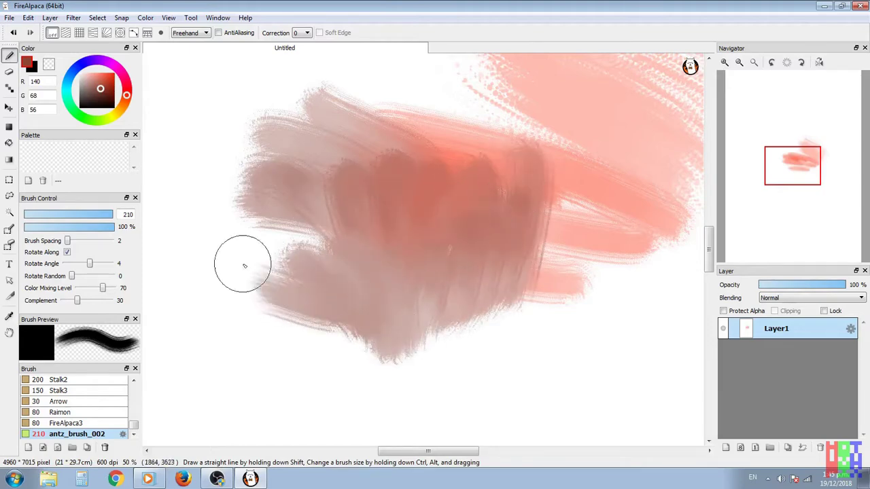
{"action": "left_click", "coordinate": [122, 111]}
{"action": "mouse_move", "coordinate": [530, 245]}
{"action": "left_mouse_down"}
{"action": "mouse_move", "coordinate": [573, 285]}
{"action": "mouse_move", "coordinate": [482, 258]}
{"action": "mouse_move", "coordinate": [451, 323]}
{"action": "mouse_move", "coordinate": [239, 325]}
{"action": "left_mouse_up"}
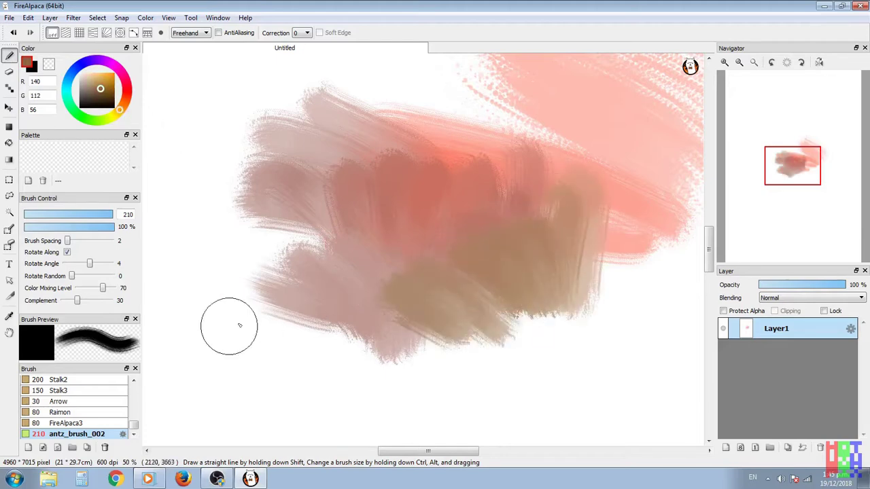
Set the brush's Color Mixing Level to 35 and Complement to 16, and test it with more ochre strokes.
{"action": "double_click", "coordinate": [104, 433]}
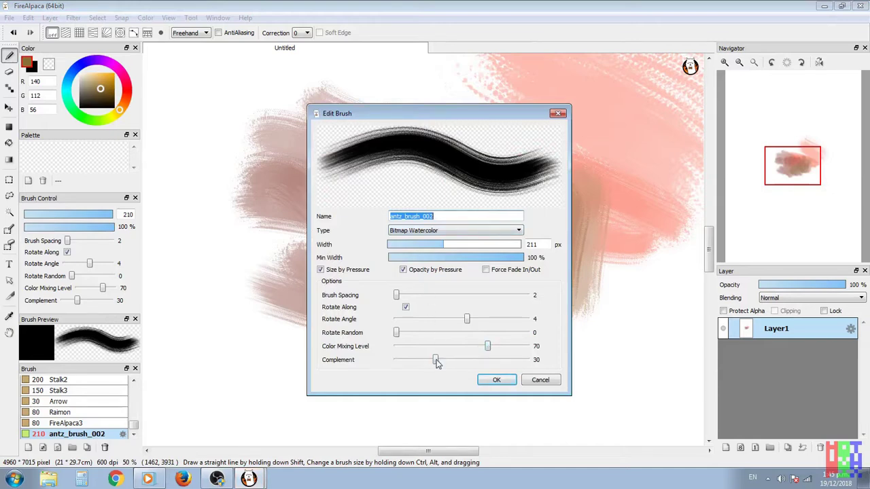
{"action": "left_click_drag", "start_coordinate": [436, 361], "coordinate": [433, 360]}
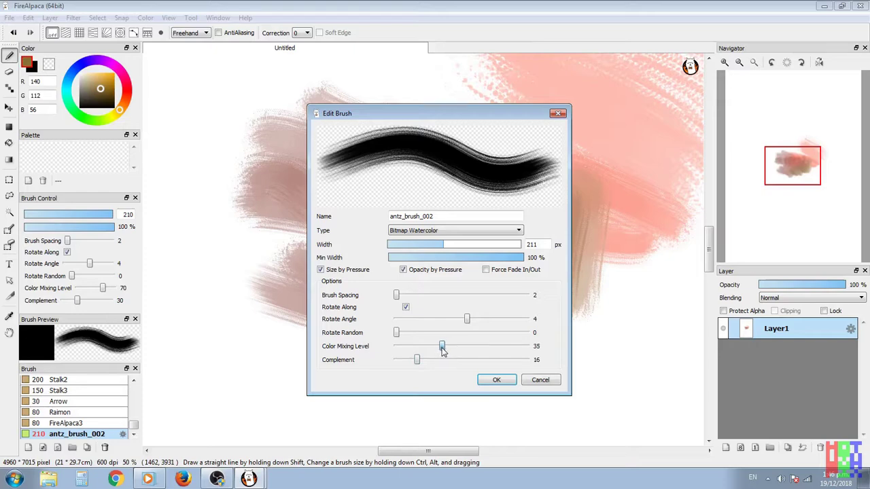
{"action": "left_click", "coordinate": [496, 379]}
{"action": "mouse_move", "coordinate": [517, 340]}
{"action": "left_mouse_down"}
{"action": "mouse_move", "coordinate": [499, 315]}
{"action": "mouse_move", "coordinate": [450, 288]}
{"action": "mouse_move", "coordinate": [454, 354]}
{"action": "mouse_move", "coordinate": [386, 342]}
{"action": "mouse_move", "coordinate": [320, 219]}
{"action": "mouse_move", "coordinate": [299, 204]}
{"action": "left_mouse_up"}
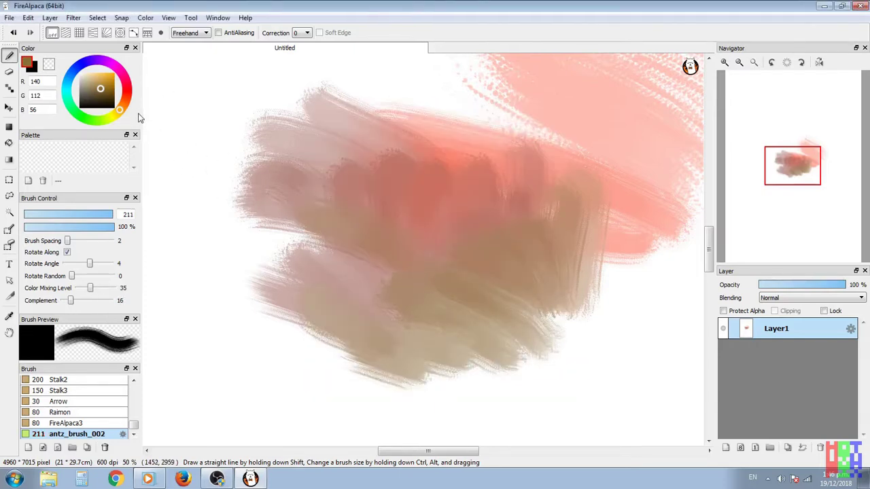
Set the colour to bright red (RGB 255, 3, 0) and paint broad strokes over the lower part of the ochre area.
{"action": "left_click_drag", "start_coordinate": [125, 112], "coordinate": [107, 84]}
{"action": "mouse_move", "coordinate": [407, 252]}
{"action": "left_mouse_down"}
{"action": "mouse_move", "coordinate": [304, 190]}
{"action": "mouse_move", "coordinate": [399, 263]}
{"action": "mouse_move", "coordinate": [340, 267]}
{"action": "mouse_move", "coordinate": [267, 292]}
{"action": "mouse_move", "coordinate": [244, 265]}
{"action": "left_mouse_up"}
{"action": "mouse_move", "coordinate": [449, 190]}
{"action": "left_mouse_down"}
{"action": "mouse_move", "coordinate": [421, 253]}
{"action": "mouse_move", "coordinate": [423, 298]}
{"action": "mouse_move", "coordinate": [408, 315]}
{"action": "mouse_move", "coordinate": [373, 298]}
{"action": "mouse_move", "coordinate": [331, 295]}
{"action": "mouse_move", "coordinate": [342, 308]}
{"action": "mouse_move", "coordinate": [304, 289]}
{"action": "mouse_move", "coordinate": [311, 336]}
{"action": "mouse_move", "coordinate": [329, 374]}
{"action": "mouse_move", "coordinate": [321, 380]}
{"action": "mouse_move", "coordinate": [234, 361]}
{"action": "mouse_move", "coordinate": [227, 377]}
{"action": "mouse_move", "coordinate": [293, 334]}
{"action": "left_mouse_up"}
{"action": "mouse_move", "coordinate": [459, 267]}
{"action": "left_mouse_down"}
{"action": "mouse_move", "coordinate": [501, 301]}
{"action": "mouse_move", "coordinate": [540, 307]}
{"action": "mouse_move", "coordinate": [553, 346]}
{"action": "mouse_move", "coordinate": [498, 346]}
{"action": "left_mouse_up"}
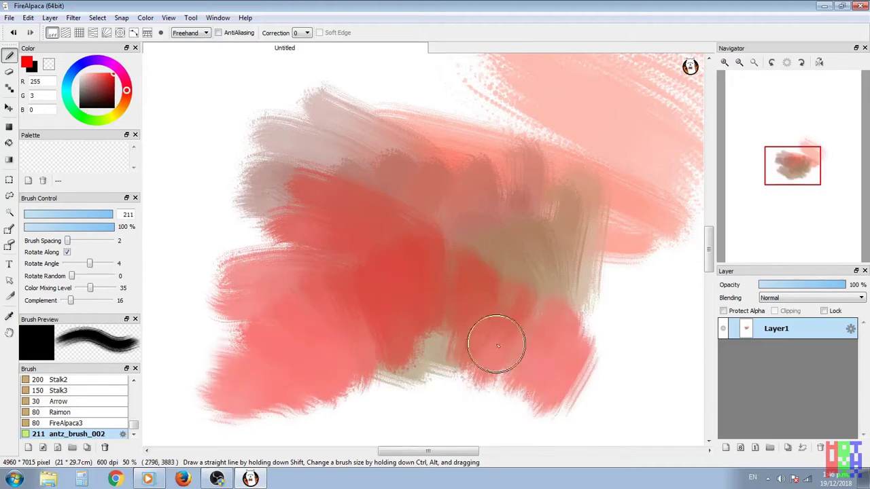
Paint green strokes (RGB 62, 255, 0) over the red and add a turquoise stroke (RGB 0, 255, 220) on the green.
{"action": "left_click", "coordinate": [89, 120]}
{"action": "mouse_move", "coordinate": [439, 252]}
{"action": "left_mouse_down"}
{"action": "mouse_move", "coordinate": [443, 282]}
{"action": "mouse_move", "coordinate": [404, 241]}
{"action": "mouse_move", "coordinate": [394, 265]}
{"action": "mouse_move", "coordinate": [330, 269]}
{"action": "mouse_move", "coordinate": [281, 202]}
{"action": "mouse_move", "coordinate": [340, 210]}
{"action": "mouse_move", "coordinate": [386, 194]}
{"action": "mouse_move", "coordinate": [318, 169]}
{"action": "mouse_move", "coordinate": [306, 143]}
{"action": "mouse_move", "coordinate": [335, 138]}
{"action": "mouse_move", "coordinate": [250, 128]}
{"action": "mouse_move", "coordinate": [270, 94]}
{"action": "mouse_move", "coordinate": [209, 158]}
{"action": "mouse_move", "coordinate": [205, 118]}
{"action": "mouse_move", "coordinate": [200, 217]}
{"action": "mouse_move", "coordinate": [185, 204]}
{"action": "mouse_move", "coordinate": [220, 199]}
{"action": "mouse_move", "coordinate": [223, 225]}
{"action": "mouse_move", "coordinate": [237, 203]}
{"action": "mouse_move", "coordinate": [266, 232]}
{"action": "left_mouse_up"}
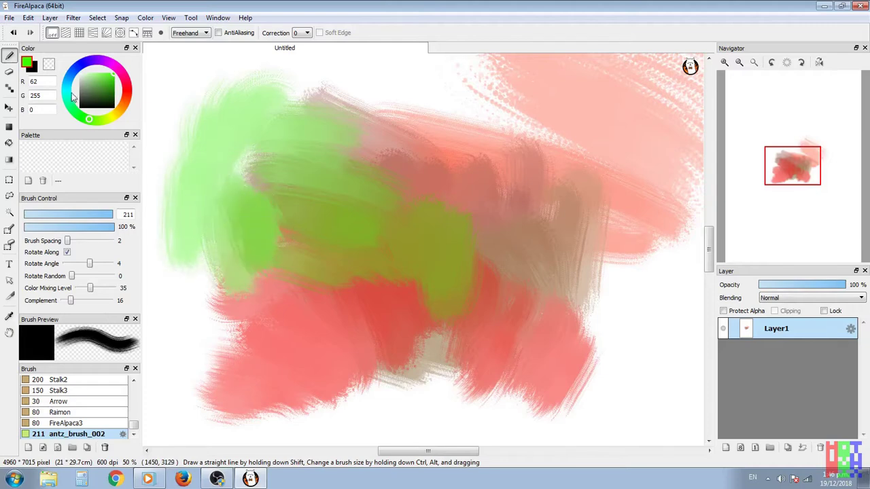
{"action": "left_click_drag", "start_coordinate": [286, 162], "coordinate": [282, 200]}
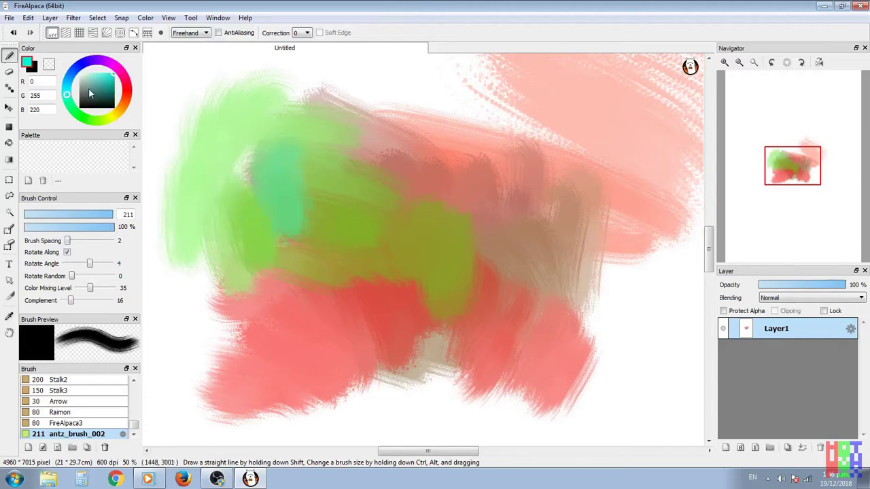
Paint grey-blue strokes (RGB 60, 88, 112) across the upper paint area and add a darker blue patch (RGB 24, 70, 108).
{"action": "left_click", "coordinate": [70, 77]}
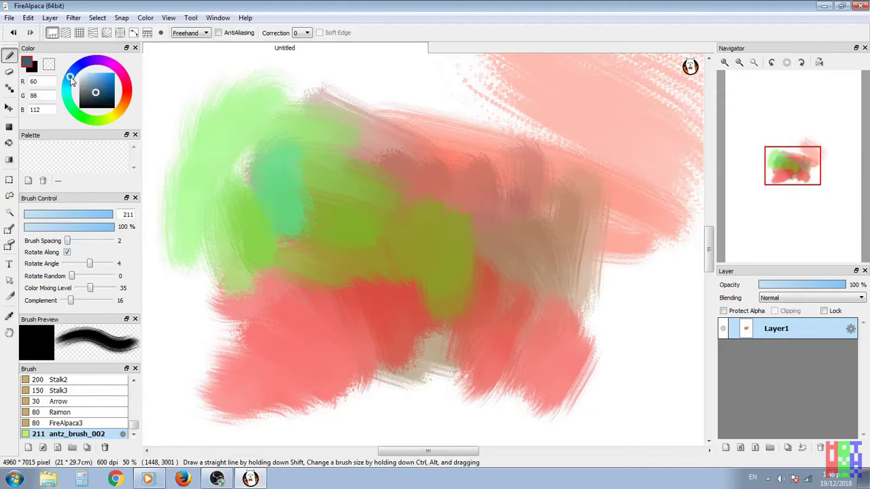
{"action": "mouse_move", "coordinate": [238, 143]}
{"action": "left_mouse_down"}
{"action": "mouse_move", "coordinate": [273, 137]}
{"action": "mouse_move", "coordinate": [277, 218]}
{"action": "mouse_move", "coordinate": [227, 169]}
{"action": "mouse_move", "coordinate": [241, 190]}
{"action": "mouse_move", "coordinate": [261, 172]}
{"action": "mouse_move", "coordinate": [288, 228]}
{"action": "mouse_move", "coordinate": [298, 188]}
{"action": "mouse_move", "coordinate": [337, 251]}
{"action": "left_mouse_up"}
{"action": "mouse_move", "coordinate": [615, 278]}
{"action": "left_mouse_down"}
{"action": "mouse_move", "coordinate": [553, 194]}
{"action": "mouse_move", "coordinate": [636, 237]}
{"action": "mouse_move", "coordinate": [596, 165]}
{"action": "mouse_move", "coordinate": [462, 107]}
{"action": "mouse_move", "coordinate": [503, 113]}
{"action": "mouse_move", "coordinate": [434, 124]}
{"action": "mouse_move", "coordinate": [475, 256]}
{"action": "mouse_move", "coordinate": [472, 249]}
{"action": "left_mouse_up"}
{"action": "mouse_move", "coordinate": [536, 119]}
{"action": "left_mouse_down"}
{"action": "mouse_move", "coordinate": [523, 184]}
{"action": "mouse_move", "coordinate": [482, 188]}
{"action": "mouse_move", "coordinate": [447, 156]}
{"action": "mouse_move", "coordinate": [335, 142]}
{"action": "mouse_move", "coordinate": [332, 198]}
{"action": "mouse_move", "coordinate": [252, 175]}
{"action": "mouse_move", "coordinate": [320, 191]}
{"action": "mouse_move", "coordinate": [336, 145]}
{"action": "mouse_move", "coordinate": [309, 97]}
{"action": "mouse_move", "coordinate": [345, 82]}
{"action": "mouse_move", "coordinate": [382, 105]}
{"action": "mouse_move", "coordinate": [355, 121]}
{"action": "mouse_move", "coordinate": [269, 99]}
{"action": "mouse_move", "coordinate": [258, 121]}
{"action": "mouse_move", "coordinate": [269, 136]}
{"action": "mouse_move", "coordinate": [212, 181]}
{"action": "left_mouse_up"}
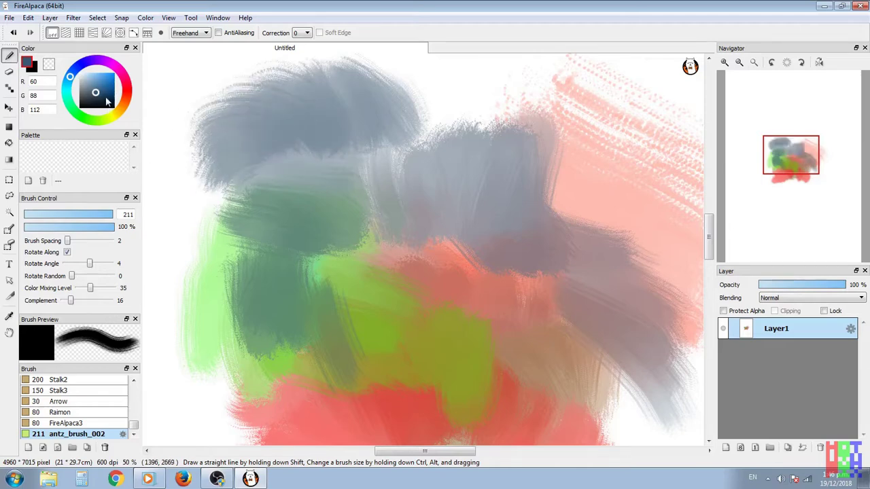
{"action": "mouse_move", "coordinate": [377, 166]}
{"action": "left_mouse_down"}
{"action": "mouse_move", "coordinate": [349, 132]}
{"action": "mouse_move", "coordinate": [285, 169]}
{"action": "left_mouse_up"}
Set the brush's Color Mixing Level to 15 and Complement to 8, and test it with more dark blue strokes.
{"action": "double_click", "coordinate": [99, 437]}
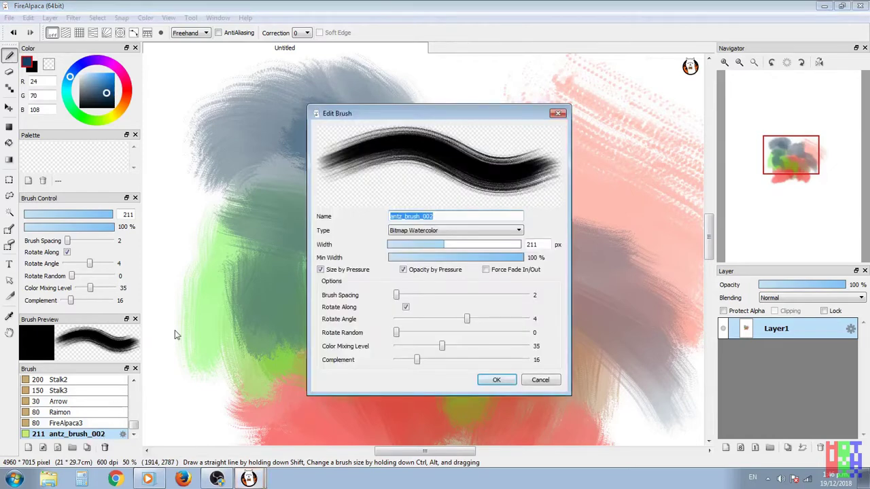
{"action": "left_click", "coordinate": [442, 346]}
{"action": "left_click_drag", "start_coordinate": [406, 351], "coordinate": [413, 353]}
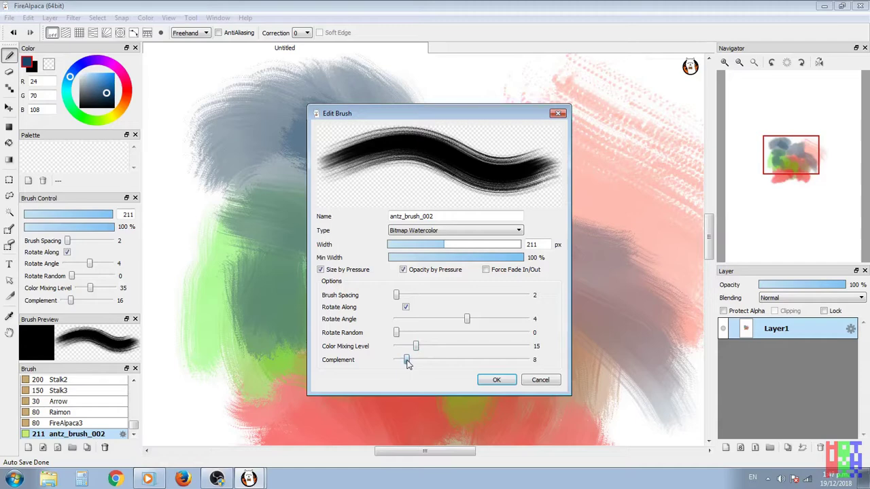
{"action": "left_click", "coordinate": [481, 385]}
{"action": "mouse_move", "coordinate": [476, 176]}
{"action": "left_mouse_down"}
{"action": "mouse_move", "coordinate": [550, 196]}
{"action": "mouse_move", "coordinate": [509, 192]}
{"action": "mouse_move", "coordinate": [508, 216]}
{"action": "mouse_move", "coordinate": [456, 248]}
{"action": "mouse_move", "coordinate": [429, 248]}
{"action": "mouse_move", "coordinate": [437, 121]}
{"action": "mouse_move", "coordinate": [425, 214]}
{"action": "mouse_move", "coordinate": [466, 184]}
{"action": "mouse_move", "coordinate": [472, 120]}
{"action": "mouse_move", "coordinate": [500, 168]}
{"action": "mouse_move", "coordinate": [471, 136]}
{"action": "mouse_move", "coordinate": [509, 140]}
{"action": "mouse_move", "coordinate": [569, 200]}
{"action": "mouse_move", "coordinate": [538, 182]}
{"action": "left_mouse_up"}
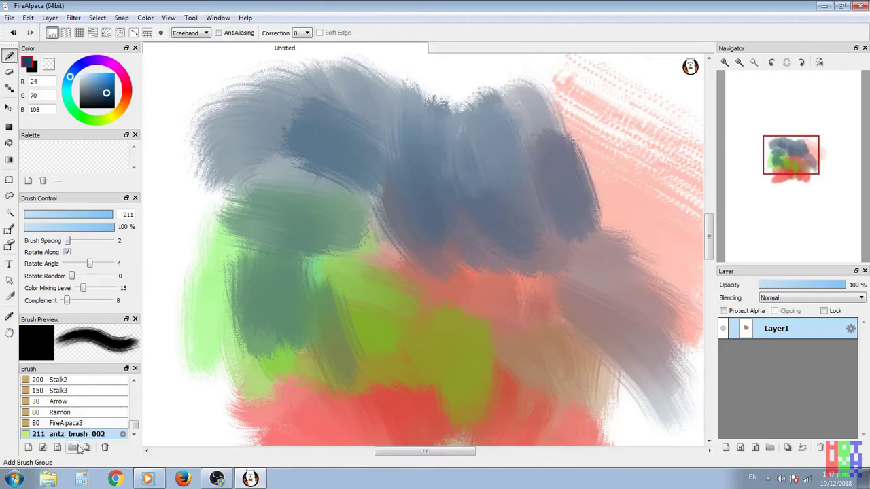
Set both the Color Mixing Level and the Complement of the antz_brush_002 brush to 0.
{"action": "double_click", "coordinate": [59, 434]}
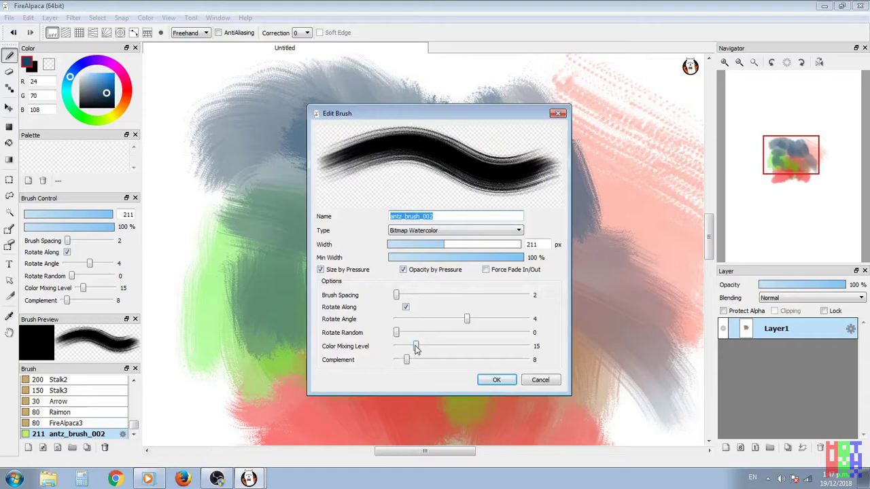
{"action": "left_click", "coordinate": [396, 297]}
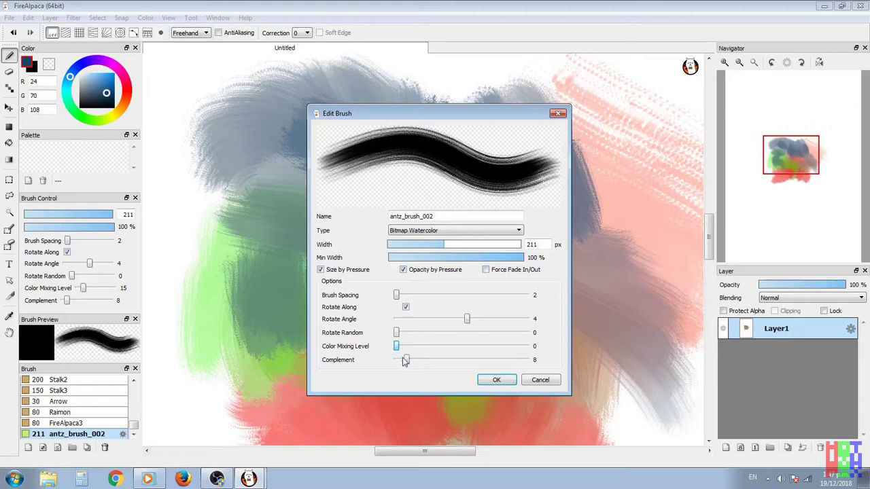
{"action": "left_click", "coordinate": [496, 381]}
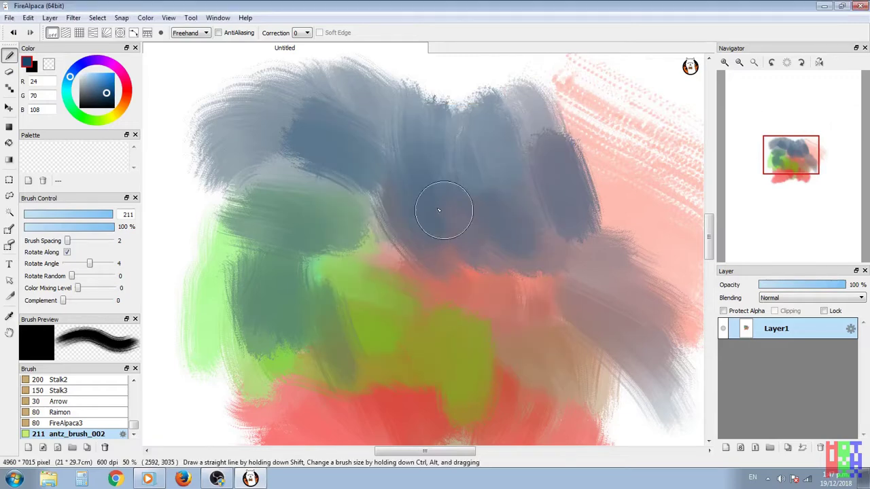
Smear strokes across the middle of the painting, set the brush's Complement to 100, and test it with a dark blue patch.
{"action": "mouse_move", "coordinate": [438, 210]}
{"action": "left_mouse_down"}
{"action": "mouse_move", "coordinate": [417, 214]}
{"action": "mouse_move", "coordinate": [437, 239]}
{"action": "mouse_move", "coordinate": [339, 213]}
{"action": "mouse_move", "coordinate": [382, 259]}
{"action": "mouse_move", "coordinate": [331, 246]}
{"action": "mouse_move", "coordinate": [319, 265]}
{"action": "mouse_move", "coordinate": [281, 215]}
{"action": "mouse_move", "coordinate": [302, 178]}
{"action": "mouse_move", "coordinate": [318, 213]}
{"action": "mouse_move", "coordinate": [333, 186]}
{"action": "mouse_move", "coordinate": [349, 204]}
{"action": "mouse_move", "coordinate": [366, 192]}
{"action": "mouse_move", "coordinate": [384, 223]}
{"action": "mouse_move", "coordinate": [396, 194]}
{"action": "mouse_move", "coordinate": [429, 235]}
{"action": "mouse_move", "coordinate": [434, 221]}
{"action": "mouse_move", "coordinate": [461, 233]}
{"action": "mouse_move", "coordinate": [483, 283]}
{"action": "mouse_move", "coordinate": [510, 266]}
{"action": "mouse_move", "coordinate": [542, 288]}
{"action": "mouse_move", "coordinate": [525, 301]}
{"action": "mouse_move", "coordinate": [470, 216]}
{"action": "mouse_move", "coordinate": [439, 300]}
{"action": "mouse_move", "coordinate": [420, 255]}
{"action": "mouse_move", "coordinate": [398, 255]}
{"action": "mouse_move", "coordinate": [381, 320]}
{"action": "mouse_move", "coordinate": [363, 249]}
{"action": "mouse_move", "coordinate": [358, 297]}
{"action": "mouse_move", "coordinate": [343, 294]}
{"action": "mouse_move", "coordinate": [330, 272]}
{"action": "mouse_move", "coordinate": [324, 226]}
{"action": "mouse_move", "coordinate": [315, 270]}
{"action": "mouse_move", "coordinate": [284, 268]}
{"action": "mouse_move", "coordinate": [279, 304]}
{"action": "mouse_move", "coordinate": [224, 217]}
{"action": "mouse_move", "coordinate": [265, 234]}
{"action": "left_mouse_up"}
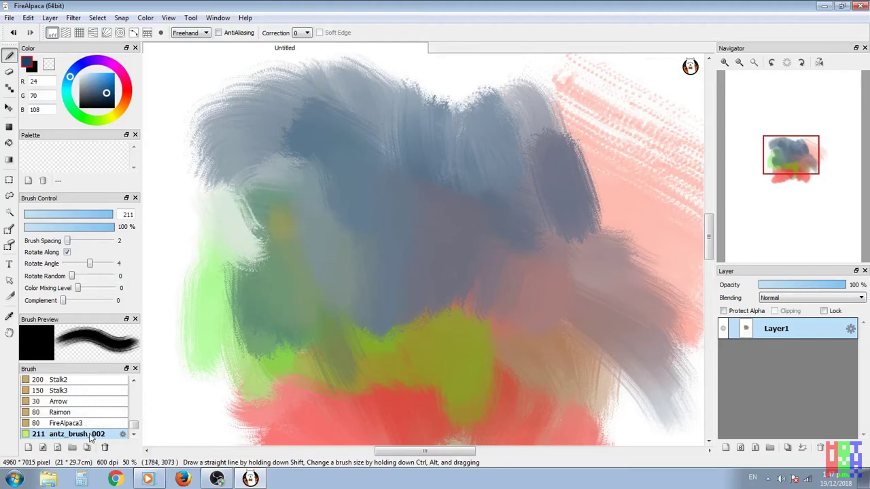
{"action": "double_click", "coordinate": [90, 435]}
{"action": "left_click_drag", "start_coordinate": [397, 360], "coordinate": [400, 363]}
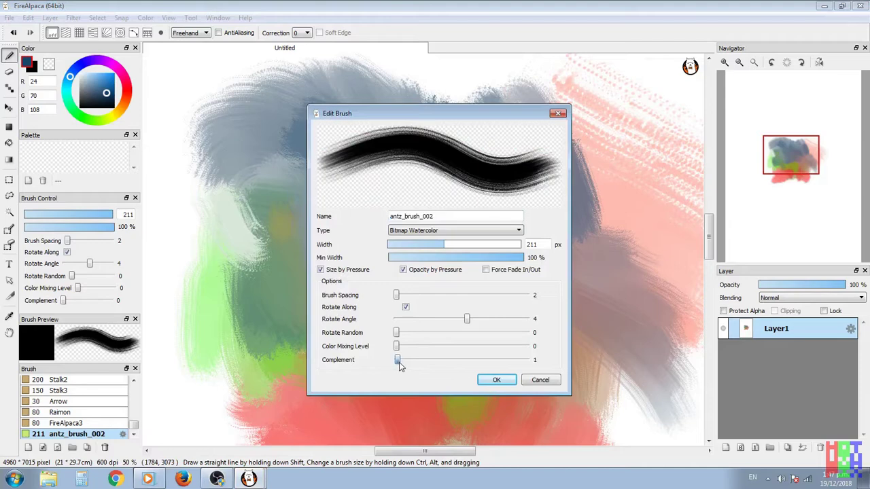
{"action": "left_click", "coordinate": [495, 382]}
{"action": "mouse_move", "coordinate": [431, 258]}
{"action": "left_mouse_down"}
{"action": "mouse_move", "coordinate": [390, 252]}
{"action": "mouse_move", "coordinate": [410, 277]}
{"action": "mouse_move", "coordinate": [379, 281]}
{"action": "mouse_move", "coordinate": [315, 245]}
{"action": "mouse_move", "coordinate": [361, 324]}
{"action": "mouse_move", "coordinate": [300, 263]}
{"action": "mouse_move", "coordinate": [289, 271]}
{"action": "mouse_move", "coordinate": [327, 344]}
{"action": "mouse_move", "coordinate": [299, 360]}
{"action": "left_mouse_up"}
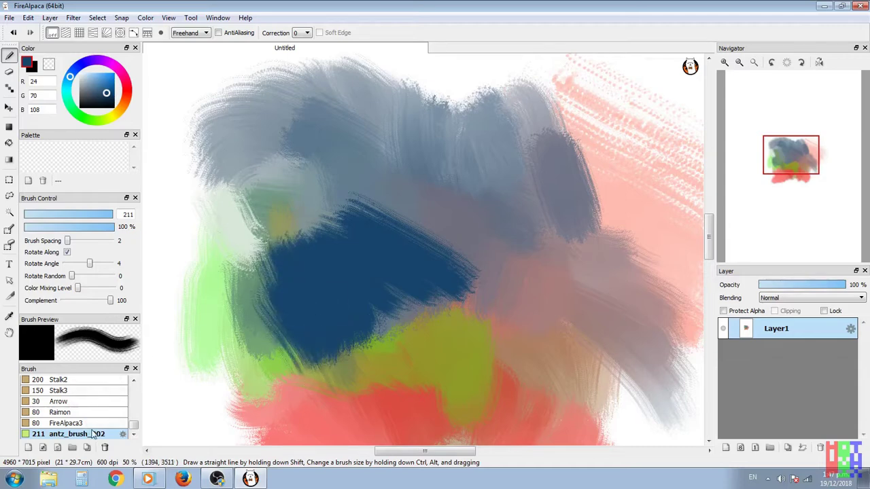
Set the brush's Complement to 83 and test it with dark blue strokes beside the existing dark blue patch.
{"action": "double_click", "coordinate": [93, 433]}
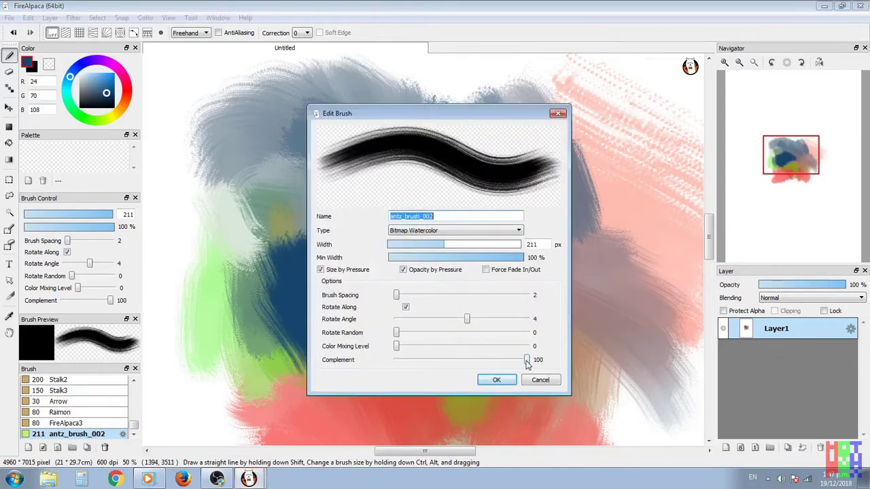
{"action": "left_click_drag", "start_coordinate": [526, 360], "coordinate": [517, 365]}
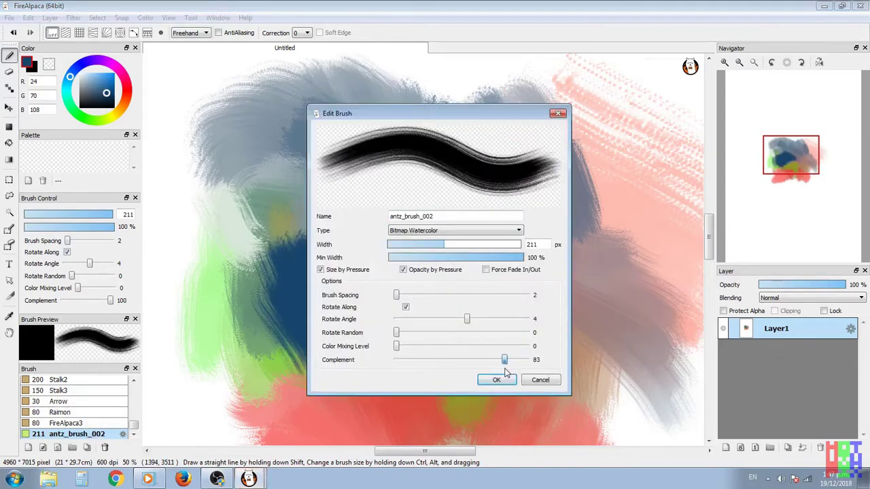
{"action": "left_click", "coordinate": [498, 381]}
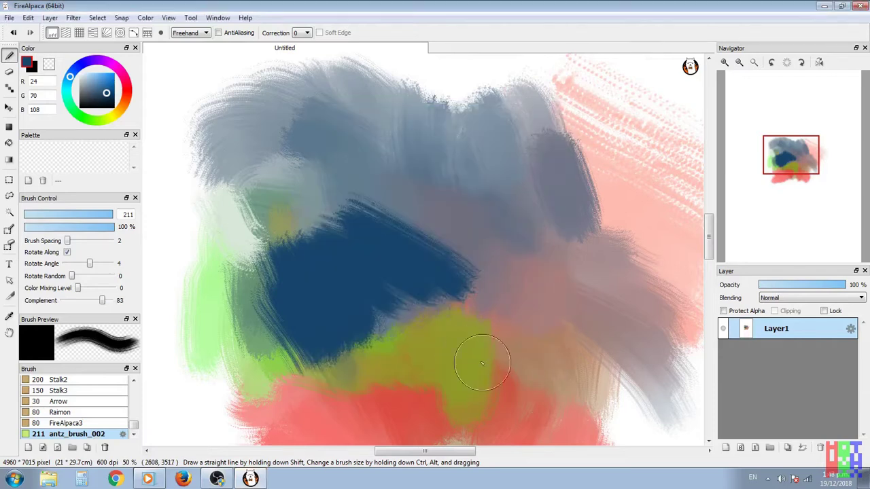
{"action": "mouse_move", "coordinate": [511, 387]}
{"action": "left_mouse_down"}
{"action": "mouse_move", "coordinate": [482, 349]}
{"action": "mouse_move", "coordinate": [514, 331]}
{"action": "mouse_move", "coordinate": [525, 300]}
{"action": "mouse_move", "coordinate": [542, 325]}
{"action": "left_mouse_up"}
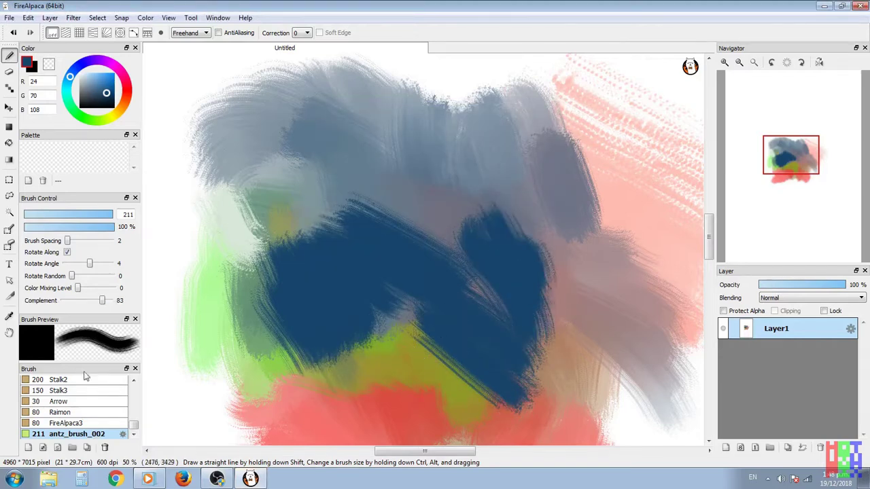
Set the brush's Complement to 38 and test it with dark blue strokes over the green and grey-blue areas.
{"action": "double_click", "coordinate": [87, 435]}
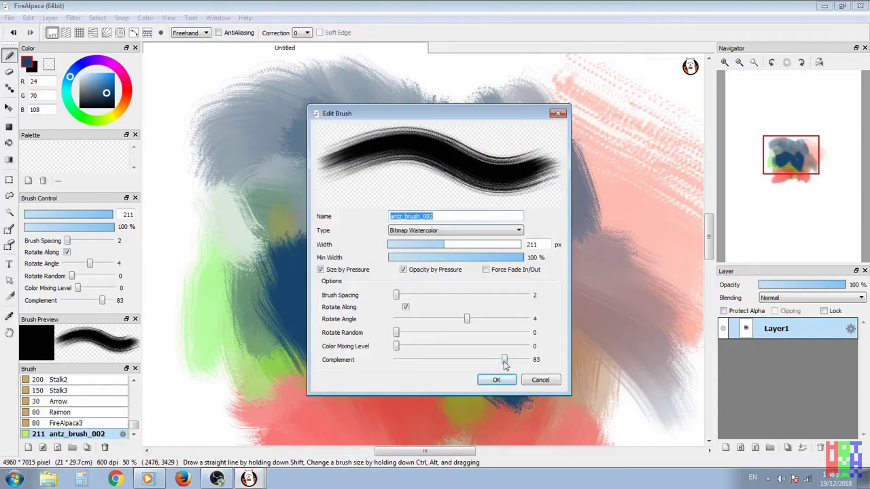
{"action": "left_click_drag", "start_coordinate": [504, 362], "coordinate": [445, 364]}
{"action": "left_click", "coordinate": [492, 380]}
{"action": "mouse_move", "coordinate": [461, 332]}
{"action": "left_mouse_down"}
{"action": "mouse_move", "coordinate": [559, 340]}
{"action": "mouse_move", "coordinate": [470, 267]}
{"action": "mouse_move", "coordinate": [559, 288]}
{"action": "mouse_move", "coordinate": [460, 206]}
{"action": "mouse_move", "coordinate": [476, 204]}
{"action": "mouse_move", "coordinate": [404, 164]}
{"action": "mouse_move", "coordinate": [428, 230]}
{"action": "mouse_move", "coordinate": [368, 154]}
{"action": "mouse_move", "coordinate": [365, 194]}
{"action": "mouse_move", "coordinate": [349, 194]}
{"action": "mouse_move", "coordinate": [319, 167]}
{"action": "mouse_move", "coordinate": [328, 165]}
{"action": "mouse_move", "coordinate": [309, 170]}
{"action": "mouse_move", "coordinate": [296, 217]}
{"action": "mouse_move", "coordinate": [266, 203]}
{"action": "mouse_move", "coordinate": [232, 202]}
{"action": "mouse_move", "coordinate": [229, 282]}
{"action": "mouse_move", "coordinate": [243, 317]}
{"action": "mouse_move", "coordinate": [250, 259]}
{"action": "mouse_move", "coordinate": [305, 323]}
{"action": "mouse_move", "coordinate": [241, 276]}
{"action": "mouse_move", "coordinate": [188, 320]}
{"action": "mouse_move", "coordinate": [282, 369]}
{"action": "mouse_move", "coordinate": [230, 356]}
{"action": "mouse_move", "coordinate": [208, 334]}
{"action": "mouse_move", "coordinate": [248, 305]}
{"action": "mouse_move", "coordinate": [200, 240]}
{"action": "mouse_move", "coordinate": [350, 272]}
{"action": "mouse_move", "coordinate": [308, 229]}
{"action": "mouse_move", "coordinate": [328, 303]}
{"action": "mouse_move", "coordinate": [331, 218]}
{"action": "mouse_move", "coordinate": [309, 324]}
{"action": "mouse_move", "coordinate": [291, 257]}
{"action": "mouse_move", "coordinate": [270, 286]}
{"action": "mouse_move", "coordinate": [305, 345]}
{"action": "mouse_move", "coordinate": [310, 362]}
{"action": "mouse_move", "coordinate": [298, 367]}
{"action": "mouse_move", "coordinate": [364, 419]}
{"action": "mouse_move", "coordinate": [298, 394]}
{"action": "mouse_move", "coordinate": [265, 401]}
{"action": "left_mouse_up"}
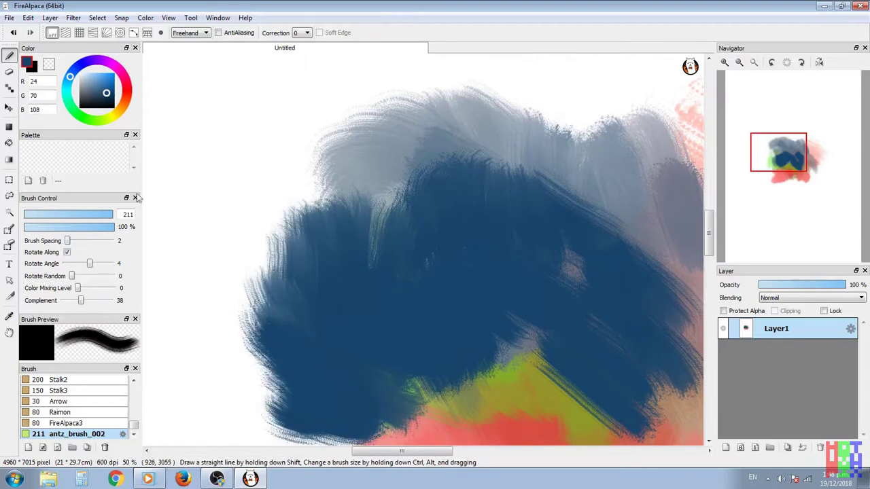
Paint olive strokes (RGB 101, 108, 24) over the dark blue area and along its lower edge onto the red.
{"action": "left_click", "coordinate": [109, 117]}
{"action": "mouse_move", "coordinate": [333, 363]}
{"action": "left_mouse_down"}
{"action": "mouse_move", "coordinate": [266, 293]}
{"action": "mouse_move", "coordinate": [332, 326]}
{"action": "mouse_move", "coordinate": [285, 224]}
{"action": "mouse_move", "coordinate": [300, 206]}
{"action": "mouse_move", "coordinate": [320, 207]}
{"action": "mouse_move", "coordinate": [331, 257]}
{"action": "mouse_move", "coordinate": [340, 212]}
{"action": "mouse_move", "coordinate": [355, 212]}
{"action": "mouse_move", "coordinate": [378, 270]}
{"action": "mouse_move", "coordinate": [364, 270]}
{"action": "mouse_move", "coordinate": [373, 287]}
{"action": "mouse_move", "coordinate": [365, 305]}
{"action": "mouse_move", "coordinate": [311, 316]}
{"action": "left_mouse_up"}
{"action": "scroll", "coordinate": [339, 249], "scroll_direction": "down", "scroll_amount": 5}
{"action": "scroll", "coordinate": [339, 249], "scroll_direction": "right", "scroll_amount": 3}
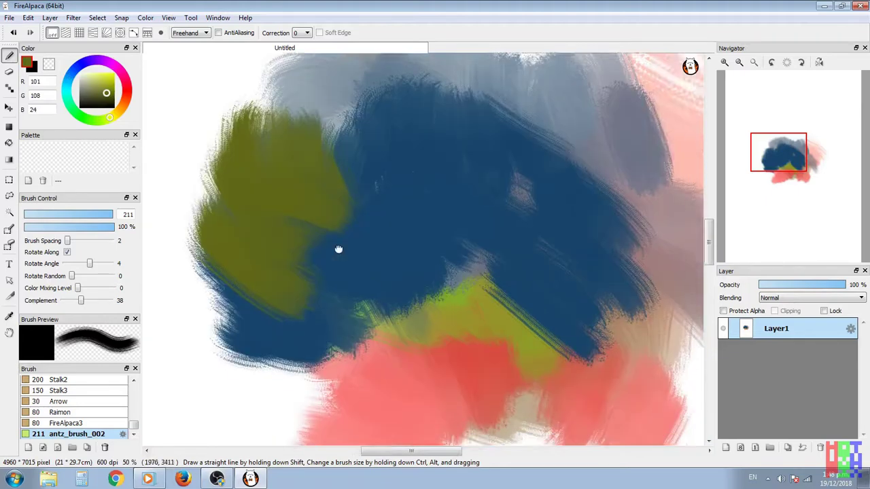
{"action": "mouse_move", "coordinate": [455, 190]}
{"action": "left_mouse_down"}
{"action": "mouse_move", "coordinate": [275, 259]}
{"action": "mouse_move", "coordinate": [368, 200]}
{"action": "mouse_move", "coordinate": [237, 256]}
{"action": "mouse_move", "coordinate": [249, 275]}
{"action": "mouse_move", "coordinate": [325, 281]}
{"action": "mouse_move", "coordinate": [421, 330]}
{"action": "mouse_move", "coordinate": [252, 310]}
{"action": "mouse_move", "coordinate": [241, 321]}
{"action": "mouse_move", "coordinate": [248, 329]}
{"action": "mouse_move", "coordinate": [202, 256]}
{"action": "mouse_move", "coordinate": [239, 295]}
{"action": "mouse_move", "coordinate": [250, 275]}
{"action": "mouse_move", "coordinate": [212, 231]}
{"action": "mouse_move", "coordinate": [238, 243]}
{"action": "mouse_move", "coordinate": [176, 188]}
{"action": "mouse_move", "coordinate": [183, 303]}
{"action": "mouse_move", "coordinate": [156, 335]}
{"action": "left_mouse_up"}
{"action": "scroll", "coordinate": [324, 283], "scroll_direction": "up", "scroll_amount": 2}
{"action": "scroll", "coordinate": [325, 283], "scroll_direction": "left", "scroll_amount": 4}
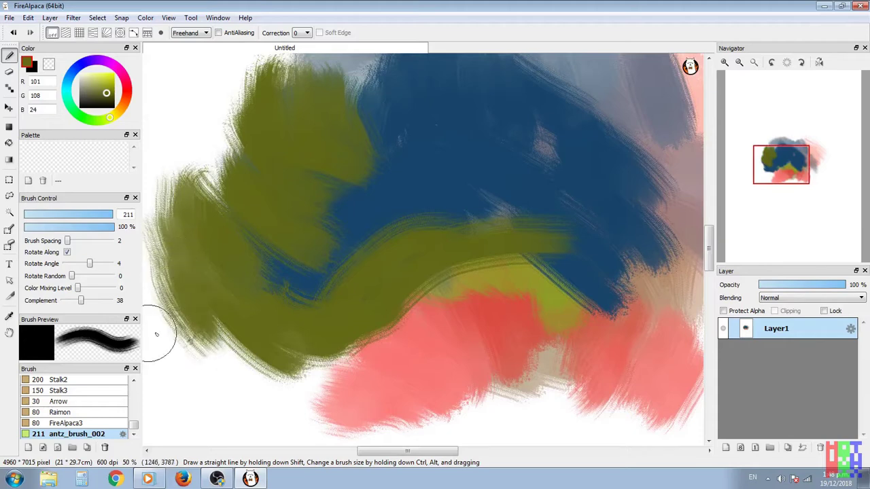
Set the brush's Color Mixing Level to 10 and test it with olive strokes over the red and dark blue areas.
{"action": "double_click", "coordinate": [72, 435]}
{"action": "left_click", "coordinate": [400, 348]}
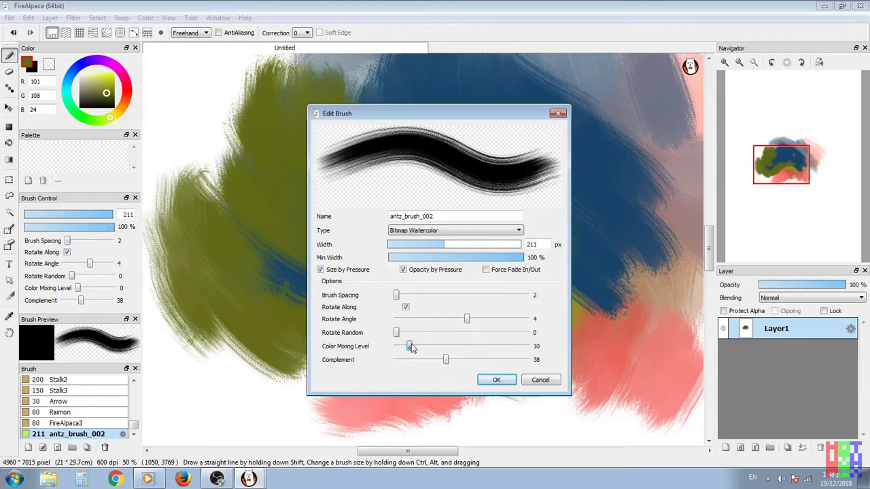
{"action": "left_click", "coordinate": [496, 380]}
{"action": "mouse_move", "coordinate": [428, 302]}
{"action": "left_mouse_down"}
{"action": "mouse_move", "coordinate": [451, 367]}
{"action": "mouse_move", "coordinate": [408, 295]}
{"action": "mouse_move", "coordinate": [440, 368]}
{"action": "mouse_move", "coordinate": [419, 341]}
{"action": "mouse_move", "coordinate": [414, 355]}
{"action": "mouse_move", "coordinate": [345, 320]}
{"action": "mouse_move", "coordinate": [387, 373]}
{"action": "mouse_move", "coordinate": [306, 345]}
{"action": "mouse_move", "coordinate": [359, 392]}
{"action": "mouse_move", "coordinate": [332, 386]}
{"action": "mouse_move", "coordinate": [413, 389]}
{"action": "mouse_move", "coordinate": [319, 332]}
{"action": "mouse_move", "coordinate": [388, 385]}
{"action": "mouse_move", "coordinate": [304, 379]}
{"action": "left_mouse_up"}
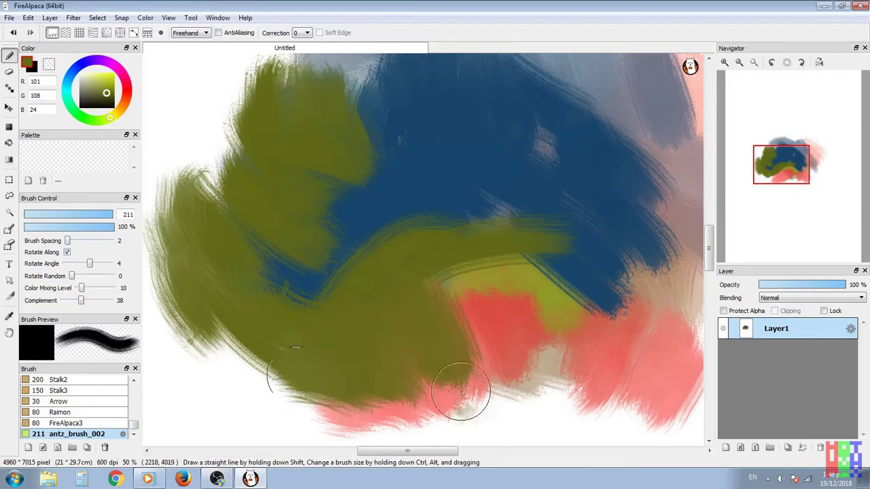
{"action": "mouse_move", "coordinate": [462, 393]}
{"action": "left_mouse_down"}
{"action": "mouse_move", "coordinate": [340, 379]}
{"action": "mouse_move", "coordinate": [316, 390]}
{"action": "left_mouse_up"}
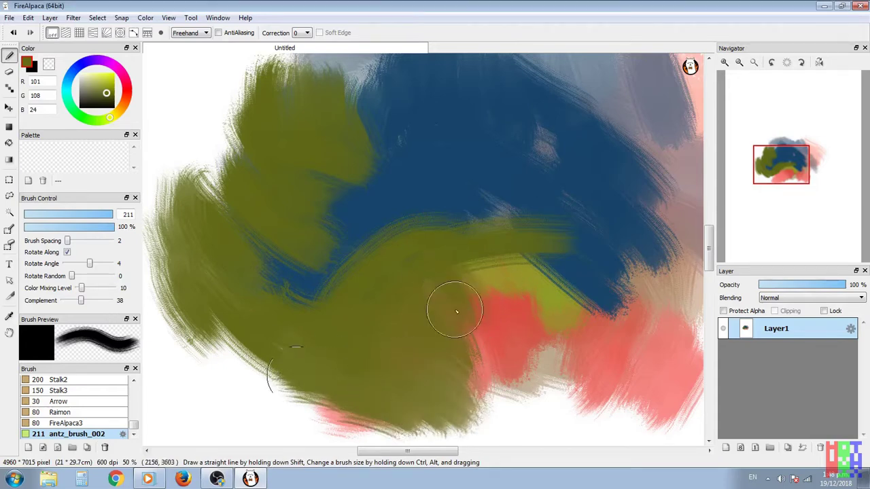
{"action": "mouse_move", "coordinate": [501, 197]}
{"action": "left_mouse_down"}
{"action": "mouse_move", "coordinate": [485, 184]}
{"action": "mouse_move", "coordinate": [514, 231]}
{"action": "mouse_move", "coordinate": [470, 175]}
{"action": "mouse_move", "coordinate": [470, 204]}
{"action": "mouse_move", "coordinate": [457, 194]}
{"action": "mouse_move", "coordinate": [438, 159]}
{"action": "mouse_move", "coordinate": [435, 219]}
{"action": "mouse_move", "coordinate": [412, 178]}
{"action": "mouse_move", "coordinate": [412, 209]}
{"action": "mouse_move", "coordinate": [389, 184]}
{"action": "mouse_move", "coordinate": [398, 220]}
{"action": "mouse_move", "coordinate": [371, 203]}
{"action": "mouse_move", "coordinate": [382, 231]}
{"action": "mouse_move", "coordinate": [361, 222]}
{"action": "left_mouse_up"}
{"action": "mouse_move", "coordinate": [495, 246]}
{"action": "left_mouse_down"}
{"action": "mouse_move", "coordinate": [569, 195]}
{"action": "mouse_move", "coordinate": [582, 257]}
{"action": "mouse_move", "coordinate": [558, 217]}
{"action": "mouse_move", "coordinate": [543, 257]}
{"action": "mouse_move", "coordinate": [456, 226]}
{"action": "left_mouse_up"}
Set the Complement of the antz_brush_002 brush to 40.
{"action": "double_click", "coordinate": [79, 434]}
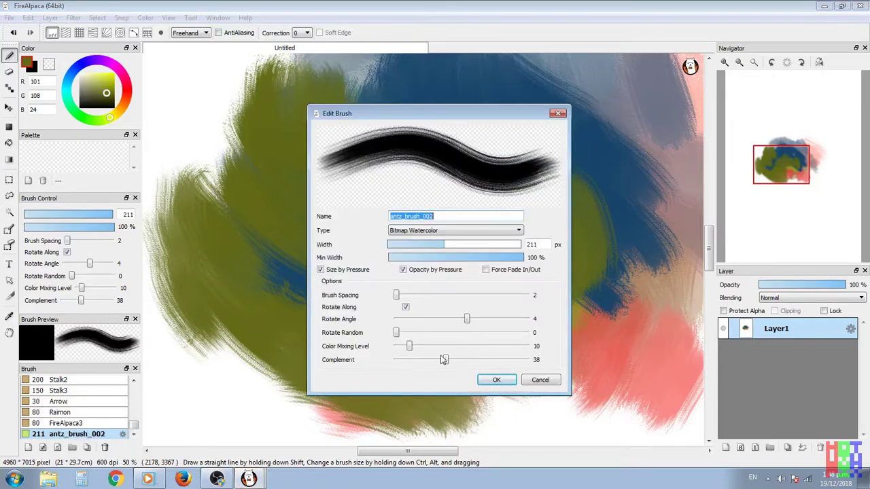
{"action": "left_click_drag", "start_coordinate": [447, 360], "coordinate": [449, 362]}
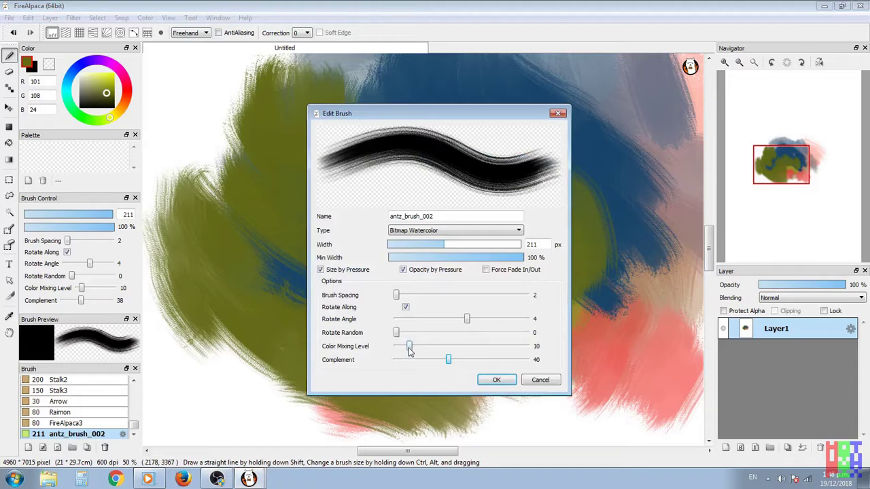
{"action": "left_click", "coordinate": [495, 380]}
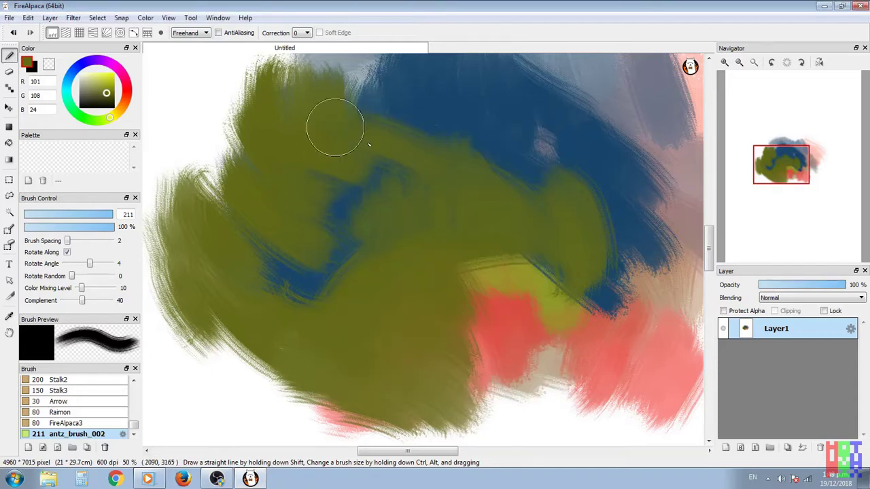
Paint magenta strokes (RGB 244, 0, 184) over the upper olive area and the adjoining dark blue edge.
{"action": "scroll", "coordinate": [409, 277], "scroll_direction": "up", "scroll_amount": 2}
{"action": "left_click", "coordinate": [128, 93]}
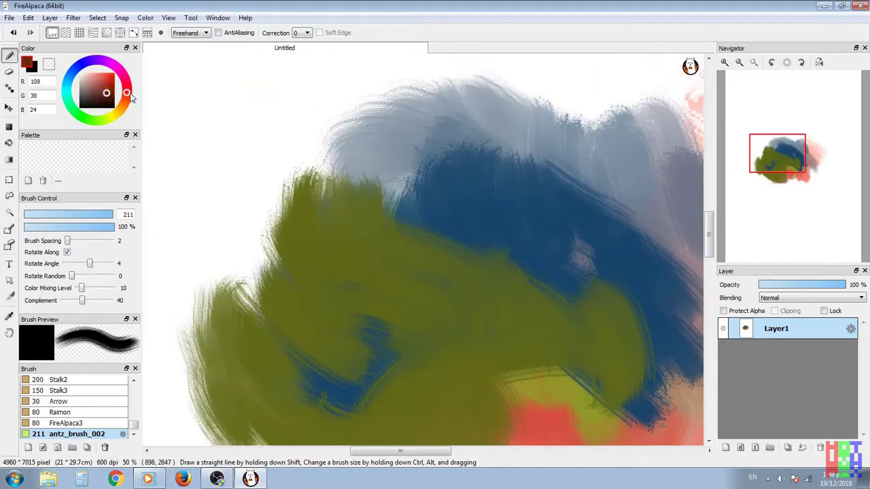
{"action": "left_click", "coordinate": [116, 80]}
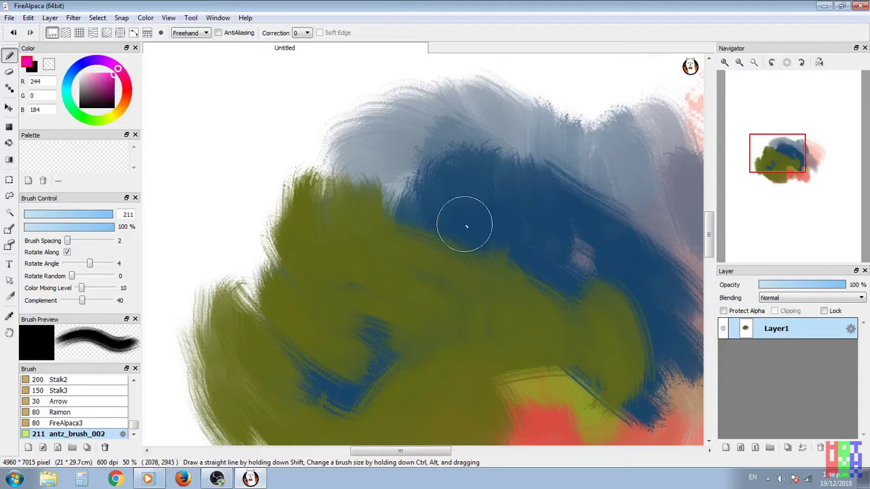
{"action": "left_click_drag", "start_coordinate": [401, 189], "coordinate": [461, 254]}
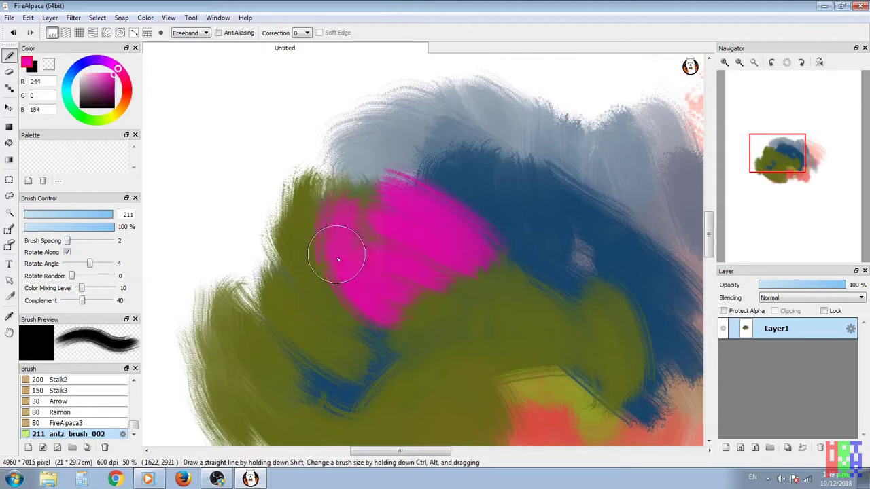
{"action": "mouse_move", "coordinate": [323, 299]}
{"action": "left_mouse_down"}
{"action": "mouse_move", "coordinate": [296, 274]}
{"action": "mouse_move", "coordinate": [265, 315]}
{"action": "mouse_move", "coordinate": [279, 336]}
{"action": "left_mouse_up"}
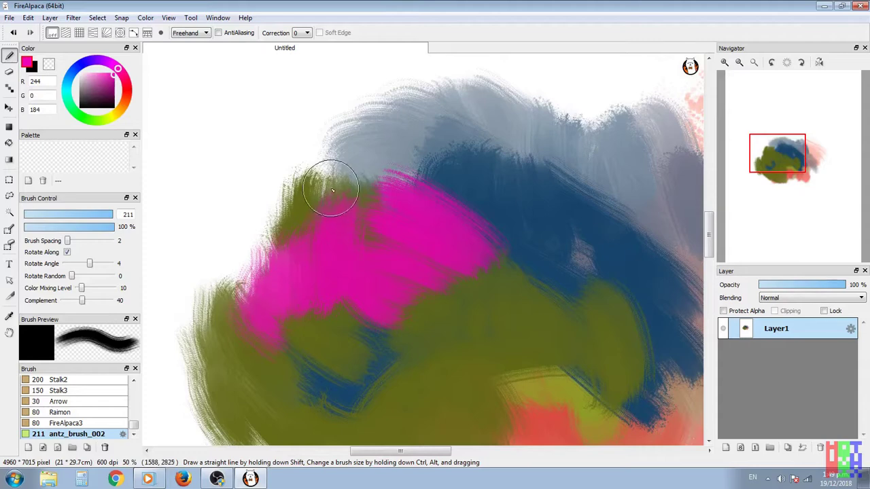
{"action": "mouse_move", "coordinate": [332, 191]}
{"action": "left_mouse_down"}
{"action": "mouse_move", "coordinate": [262, 220]}
{"action": "mouse_move", "coordinate": [311, 287]}
{"action": "mouse_move", "coordinate": [256, 223]}
{"action": "left_mouse_up"}
{"action": "left_click_drag", "start_coordinate": [415, 171], "coordinate": [430, 244]}
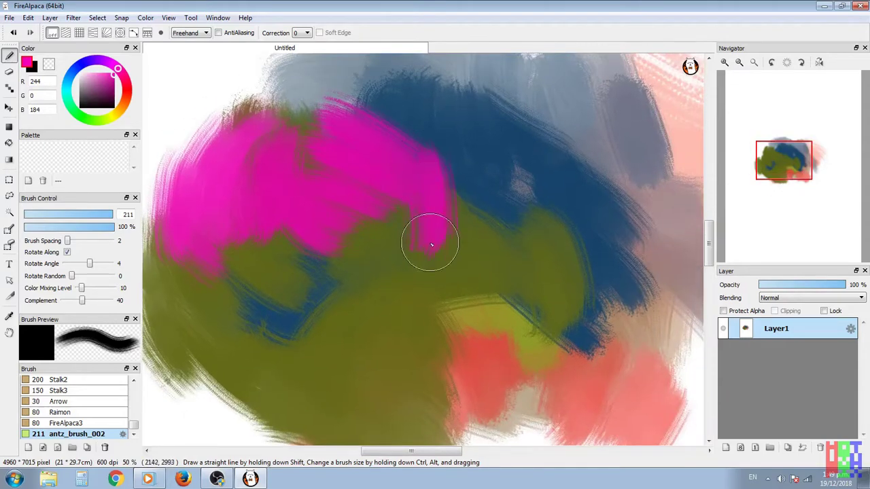
Sample blended colours from the canvas and paint muted red strokes (RGB 151, 64, 81) where the magenta meets the olive.
{"action": "left_click", "coordinate": [372, 253], "text": "alt"}
{"action": "mouse_move", "coordinate": [363, 292]}
{"action": "left_mouse_down"}
{"action": "mouse_move", "coordinate": [386, 297]}
{"action": "mouse_move", "coordinate": [400, 277]}
{"action": "left_mouse_up"}
{"action": "left_click_drag", "start_coordinate": [413, 326], "coordinate": [413, 364]}
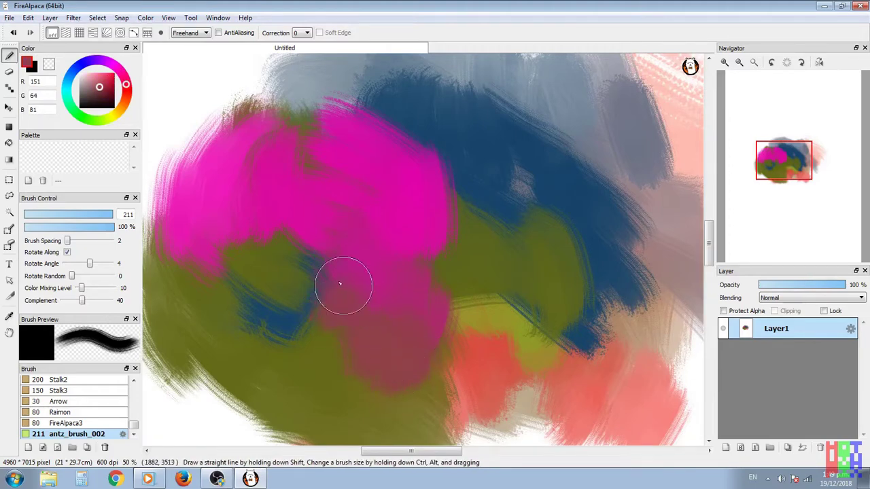
{"action": "left_click_drag", "start_coordinate": [339, 283], "coordinate": [273, 223]}
Blend sampled ochre and dark green into the olive and blue areas, and paint grey-green strokes (RGB 93, 108, 59) on the magenta.
{"action": "mouse_move", "coordinate": [453, 225]}
{"action": "left_mouse_down"}
{"action": "mouse_move", "coordinate": [494, 319]}
{"action": "mouse_move", "coordinate": [470, 254]}
{"action": "mouse_move", "coordinate": [454, 238]}
{"action": "mouse_move", "coordinate": [435, 311]}
{"action": "mouse_move", "coordinate": [419, 280]}
{"action": "mouse_move", "coordinate": [408, 253]}
{"action": "mouse_move", "coordinate": [433, 290]}
{"action": "mouse_move", "coordinate": [499, 269]}
{"action": "mouse_move", "coordinate": [487, 258]}
{"action": "mouse_move", "coordinate": [481, 287]}
{"action": "mouse_move", "coordinate": [489, 227]}
{"action": "mouse_move", "coordinate": [476, 254]}
{"action": "mouse_move", "coordinate": [481, 204]}
{"action": "mouse_move", "coordinate": [460, 251]}
{"action": "mouse_move", "coordinate": [456, 233]}
{"action": "mouse_move", "coordinate": [470, 313]}
{"action": "mouse_move", "coordinate": [476, 303]}
{"action": "mouse_move", "coordinate": [465, 280]}
{"action": "mouse_move", "coordinate": [470, 305]}
{"action": "mouse_move", "coordinate": [484, 310]}
{"action": "mouse_move", "coordinate": [492, 288]}
{"action": "mouse_move", "coordinate": [510, 354]}
{"action": "mouse_move", "coordinate": [513, 287]}
{"action": "mouse_move", "coordinate": [528, 350]}
{"action": "mouse_move", "coordinate": [582, 333]}
{"action": "mouse_move", "coordinate": [576, 313]}
{"action": "mouse_move", "coordinate": [540, 356]}
{"action": "mouse_move", "coordinate": [548, 265]}
{"action": "mouse_move", "coordinate": [526, 333]}
{"action": "mouse_move", "coordinate": [528, 260]}
{"action": "mouse_move", "coordinate": [509, 273]}
{"action": "mouse_move", "coordinate": [520, 318]}
{"action": "mouse_move", "coordinate": [547, 275]}
{"action": "mouse_move", "coordinate": [574, 266]}
{"action": "left_mouse_up"}
{"action": "left_click_drag", "start_coordinate": [274, 160], "coordinate": [311, 113]}
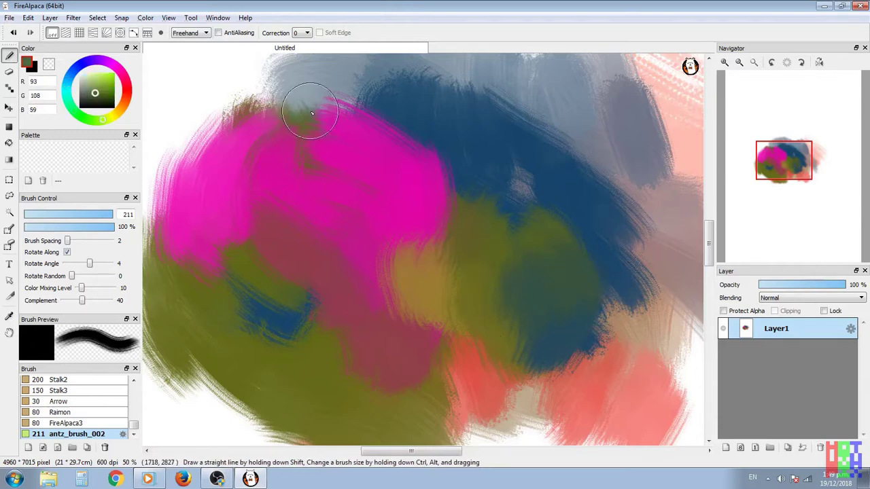
{"action": "left_click_drag", "start_coordinate": [299, 180], "coordinate": [265, 111]}
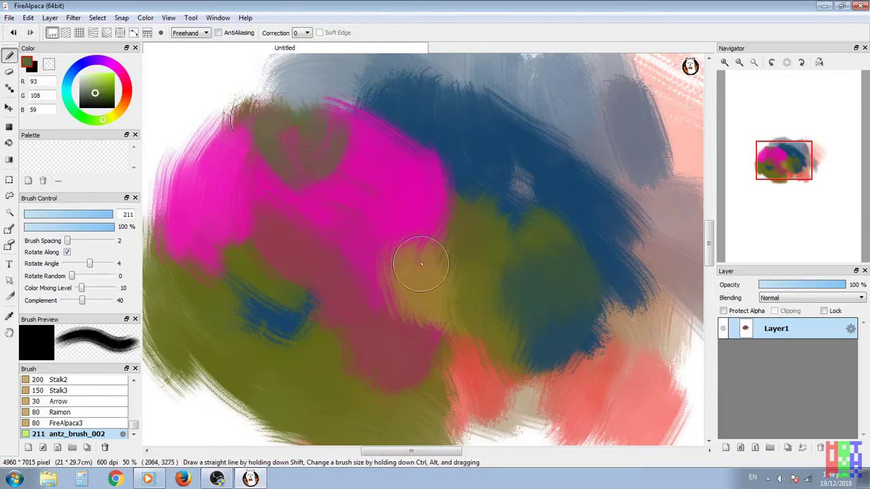
{"action": "mouse_move", "coordinate": [479, 272]}
{"action": "left_mouse_down"}
{"action": "mouse_move", "coordinate": [306, 151]}
{"action": "mouse_move", "coordinate": [431, 307]}
{"action": "mouse_move", "coordinate": [442, 306]}
{"action": "mouse_move", "coordinate": [504, 416]}
{"action": "left_mouse_up"}
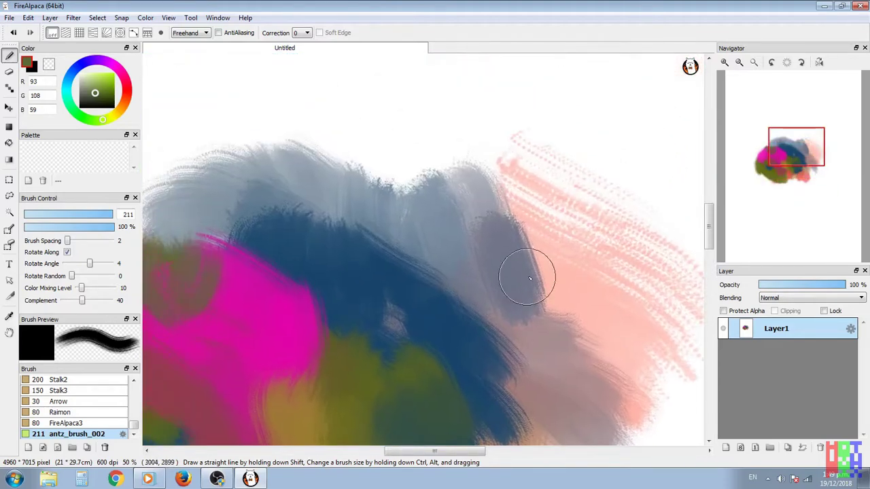
Paint sampled blue-grey strokes (RGB 130, 133, 148) between the dark blue area and the pale red strokes.
{"action": "mouse_move", "coordinate": [481, 330]}
{"action": "left_mouse_down"}
{"action": "mouse_move", "coordinate": [494, 317]}
{"action": "mouse_move", "coordinate": [475, 301]}
{"action": "mouse_move", "coordinate": [510, 362]}
{"action": "mouse_move", "coordinate": [543, 327]}
{"action": "mouse_move", "coordinate": [528, 348]}
{"action": "mouse_move", "coordinate": [523, 310]}
{"action": "mouse_move", "coordinate": [517, 359]}
{"action": "left_mouse_up"}
{"action": "mouse_move", "coordinate": [501, 301]}
{"action": "left_mouse_down"}
{"action": "mouse_move", "coordinate": [497, 281]}
{"action": "mouse_move", "coordinate": [486, 292]}
{"action": "mouse_move", "coordinate": [472, 230]}
{"action": "mouse_move", "coordinate": [438, 165]}
{"action": "mouse_move", "coordinate": [510, 200]}
{"action": "mouse_move", "coordinate": [543, 265]}
{"action": "mouse_move", "coordinate": [520, 266]}
{"action": "mouse_move", "coordinate": [510, 204]}
{"action": "mouse_move", "coordinate": [542, 233]}
{"action": "mouse_move", "coordinate": [546, 276]}
{"action": "left_mouse_up"}
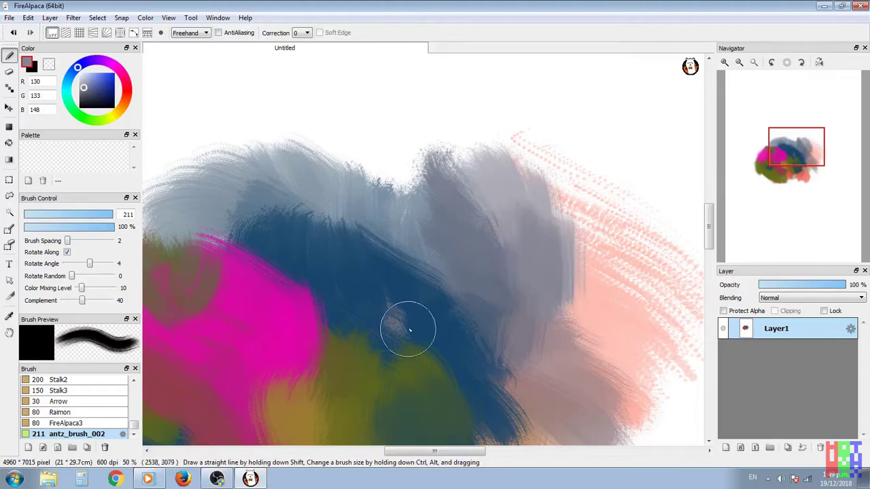